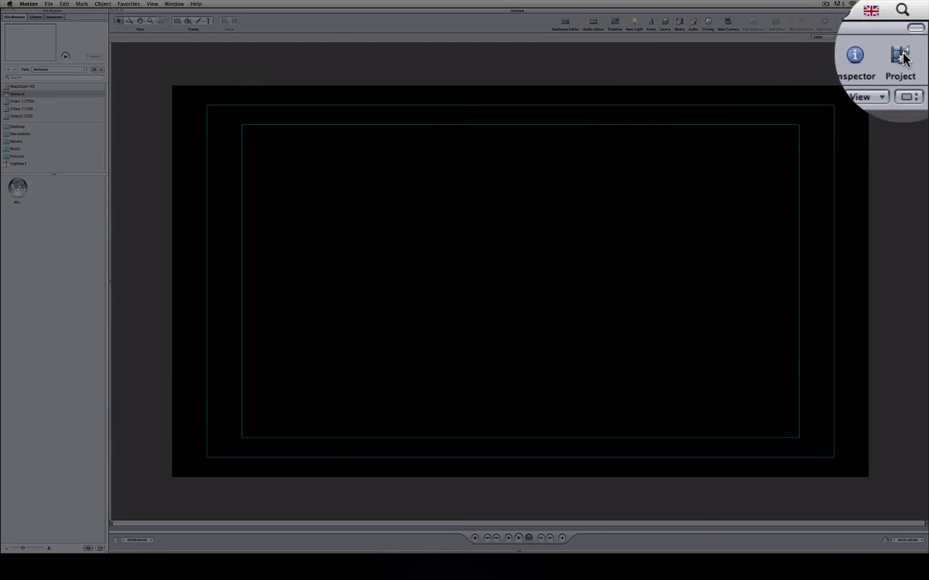
Show the layers list and timeline, resize both panes, and view the canvas at 50%.
{"action": "left_click", "coordinate": [918, 23]}
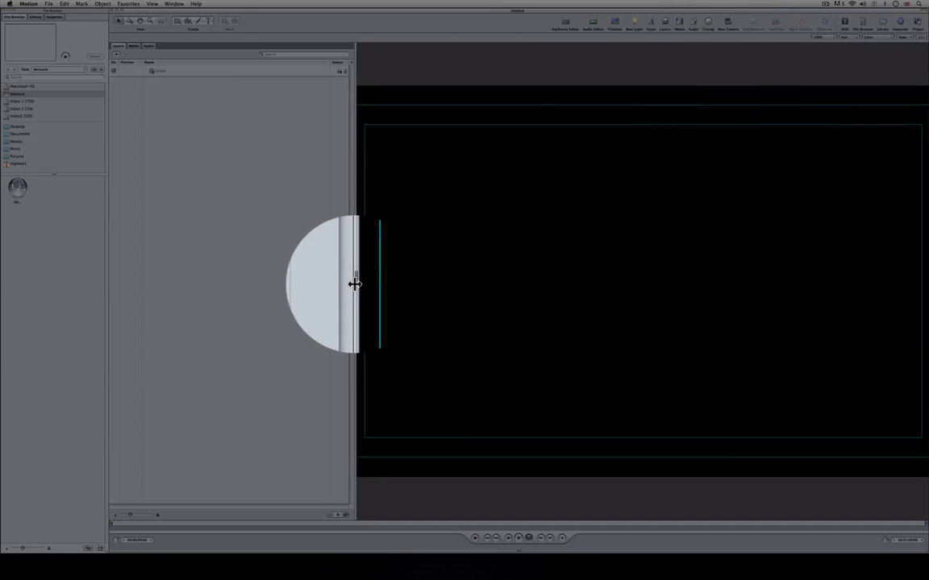
{"action": "left_click_drag", "start_coordinate": [354, 283], "coordinate": [229, 288]}
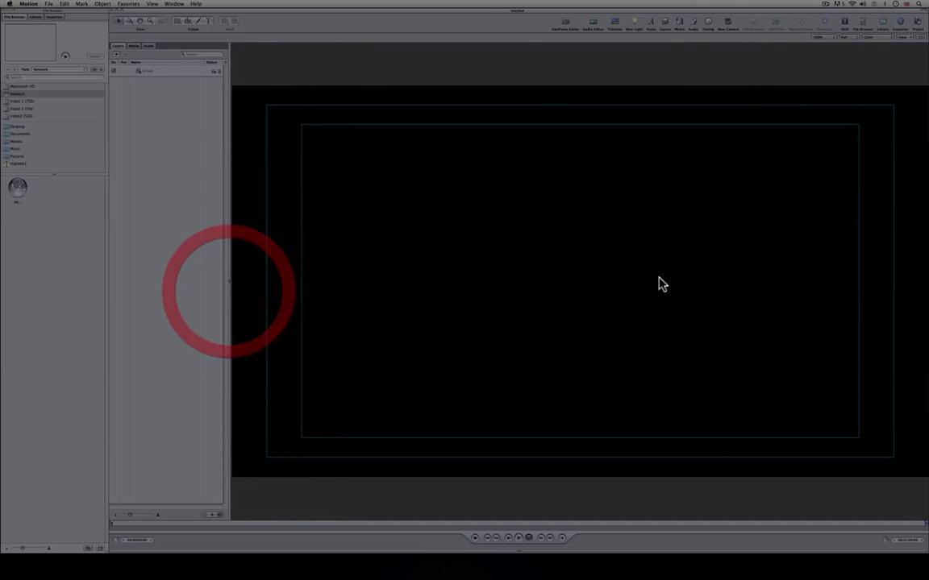
{"action": "left_click", "coordinate": [708, 23]}
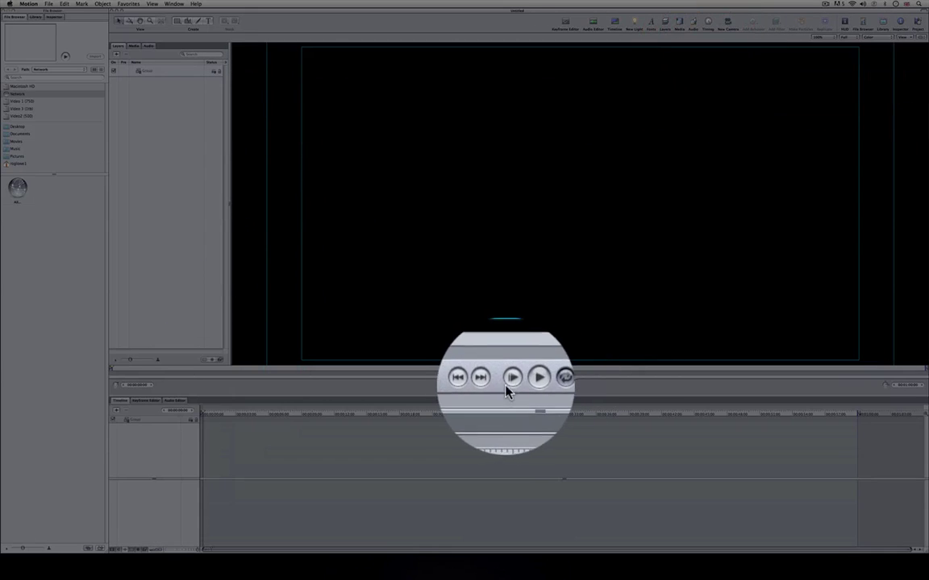
{"action": "left_click_drag", "start_coordinate": [522, 395], "coordinate": [522, 427]}
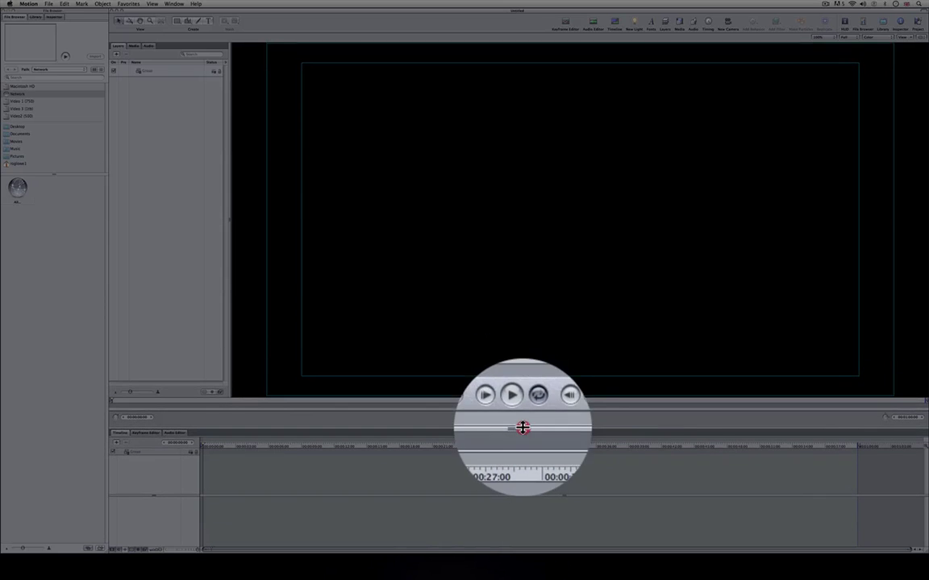
{"action": "left_click", "coordinate": [823, 72]}
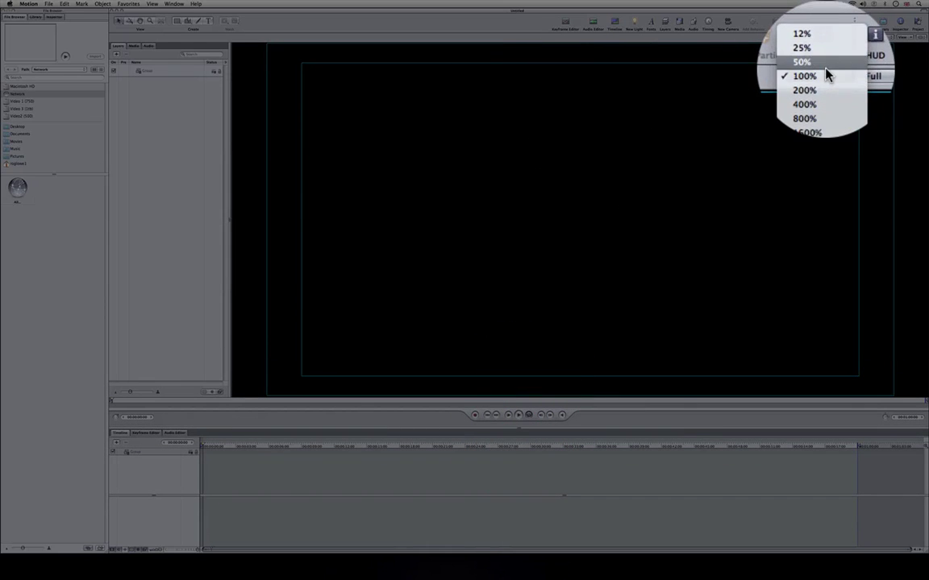
{"action": "left_click", "coordinate": [822, 64]}
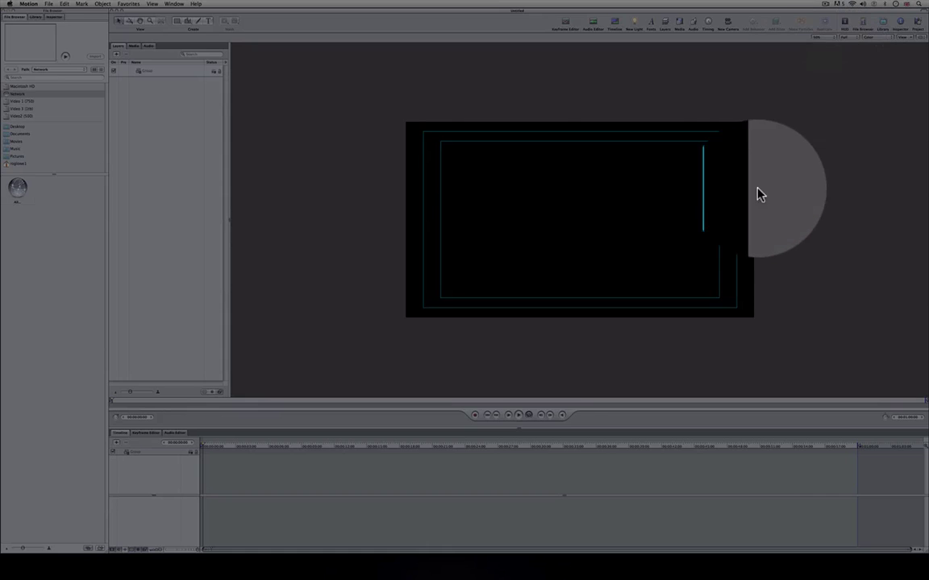
{"action": "scroll", "coordinate": [757, 194], "scroll_direction": "right", "scroll_amount": 5}
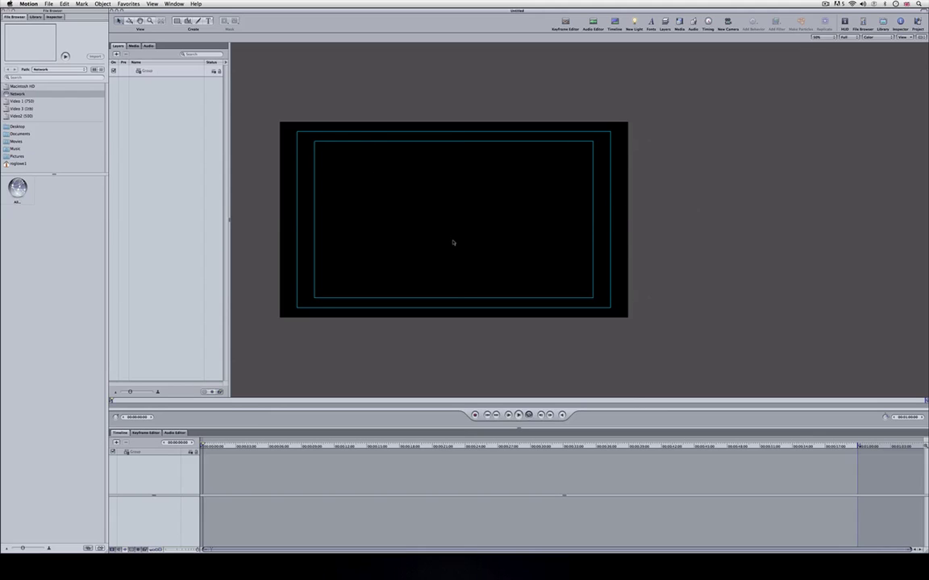
Draw a wide rectangle bar near the bottom of the frame, stretched to the left edge.
{"action": "left_click", "coordinate": [179, 71]}
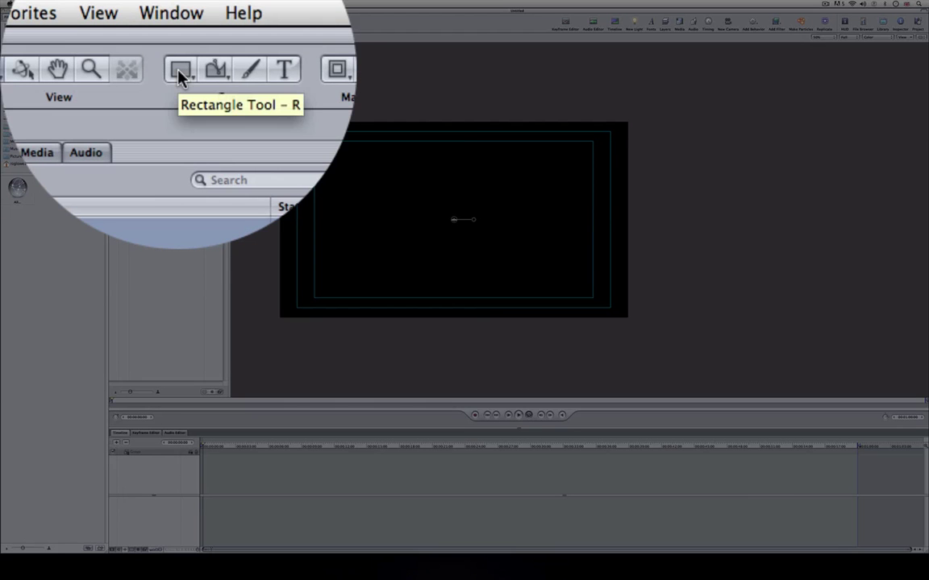
{"action": "left_click", "coordinate": [179, 73]}
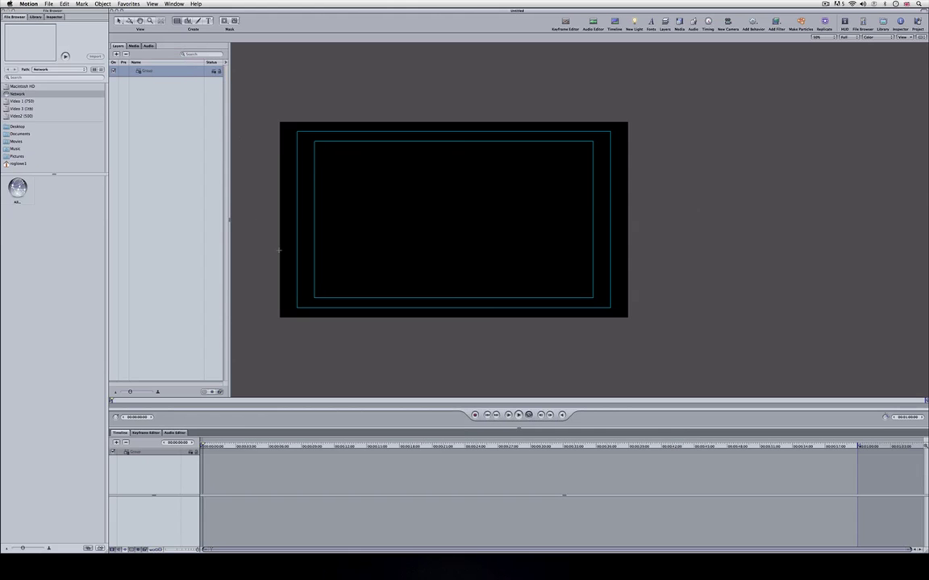
{"action": "left_click_drag", "start_coordinate": [285, 253], "coordinate": [547, 280]}
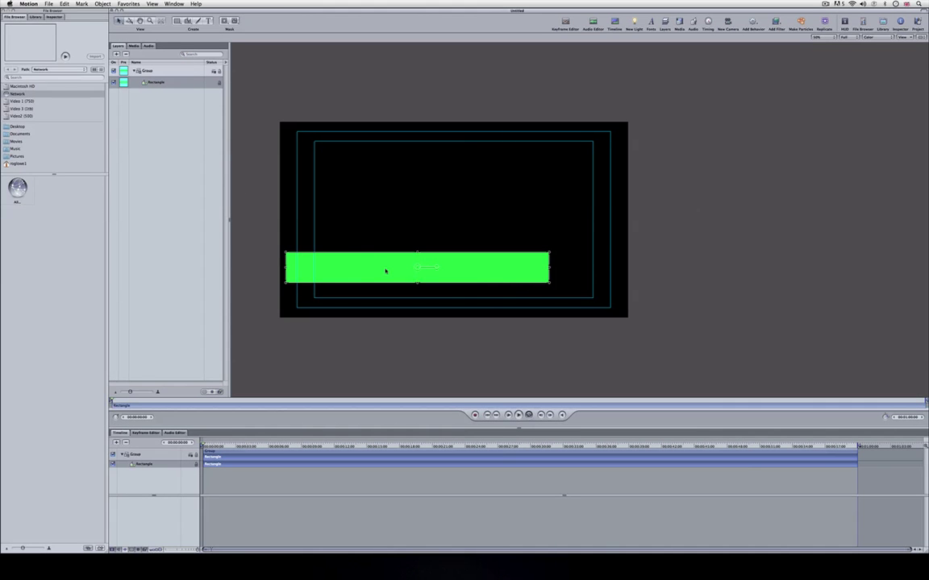
{"action": "left_click_drag", "start_coordinate": [385, 271], "coordinate": [386, 278]}
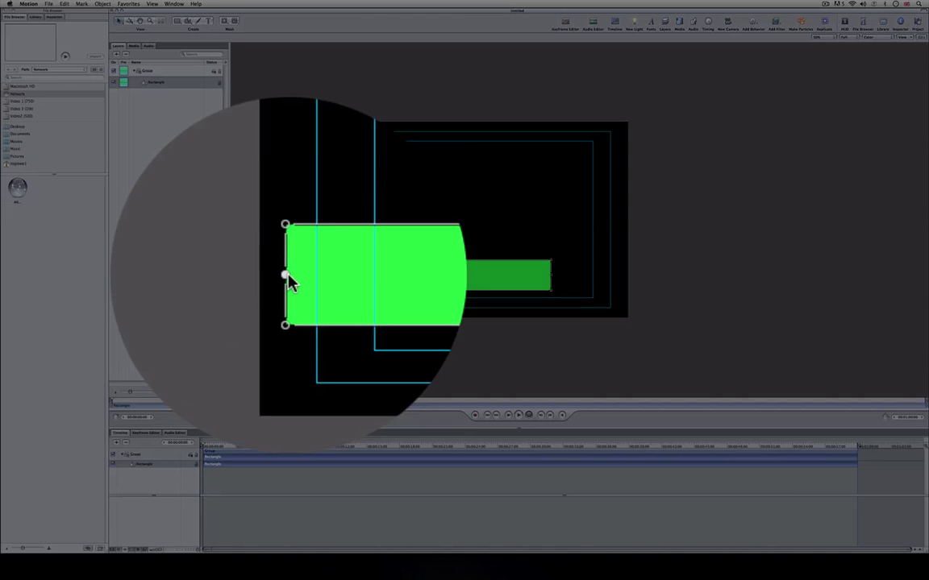
{"action": "left_click_drag", "start_coordinate": [287, 276], "coordinate": [274, 278]}
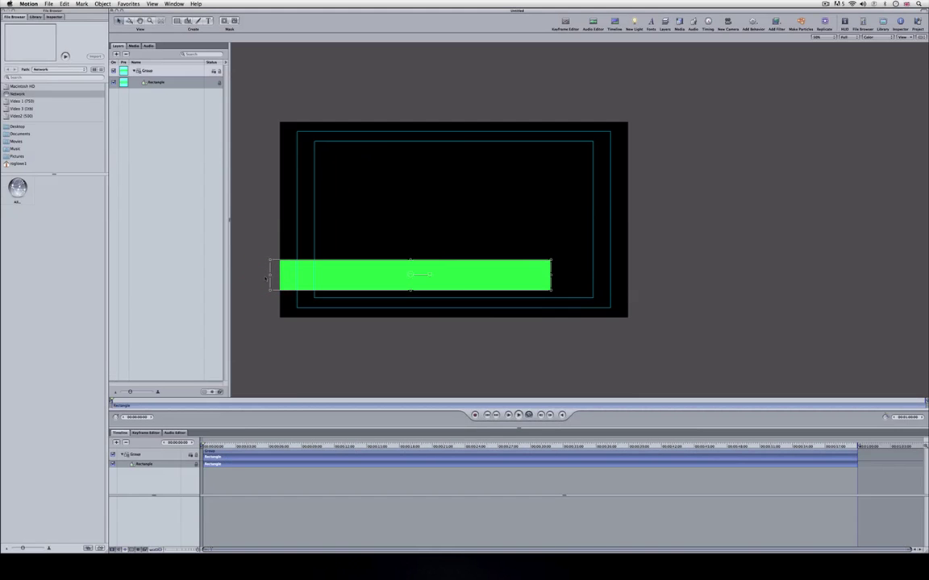
Fill the bar with Snow white at about 64% opacity.
{"action": "left_click", "coordinate": [54, 16]}
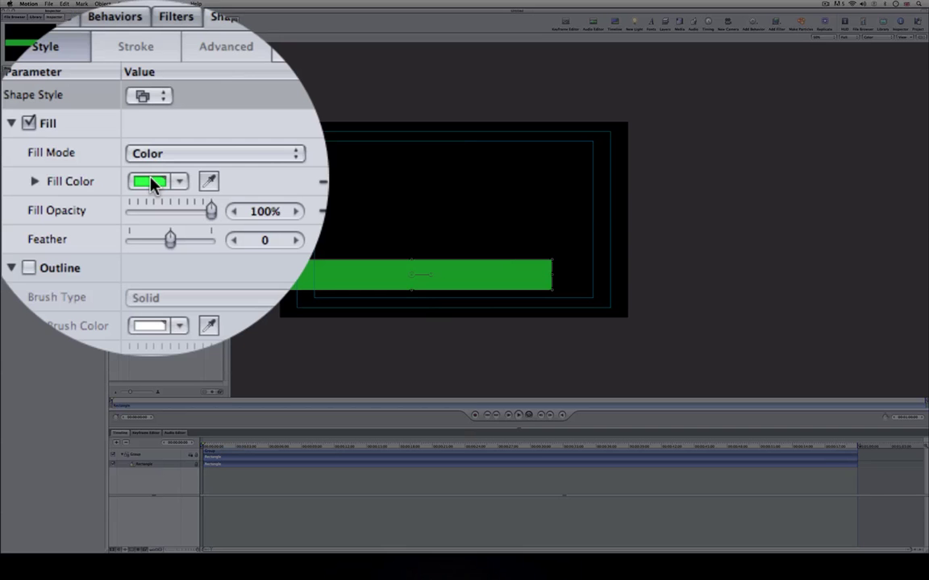
{"action": "left_click", "coordinate": [45, 117]}
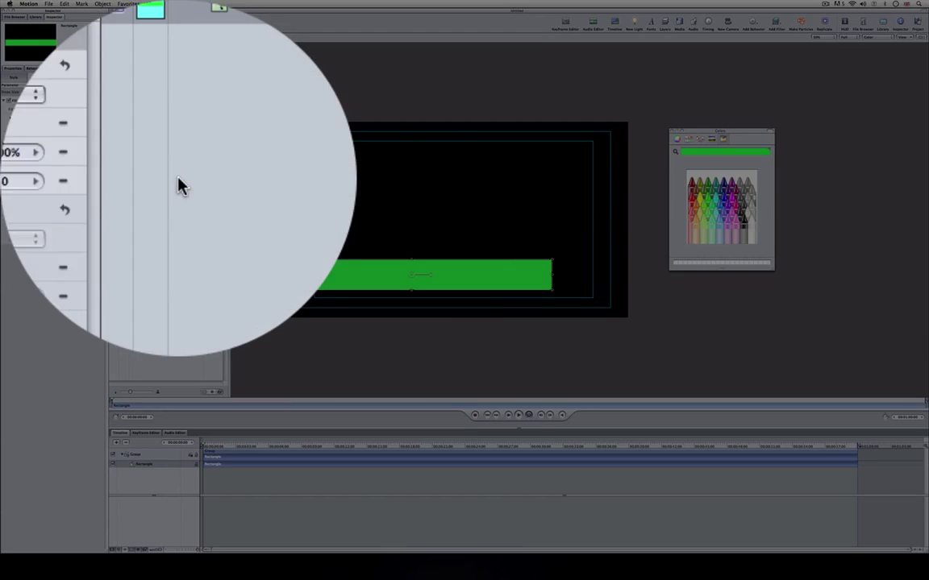
{"action": "left_click", "coordinate": [753, 222]}
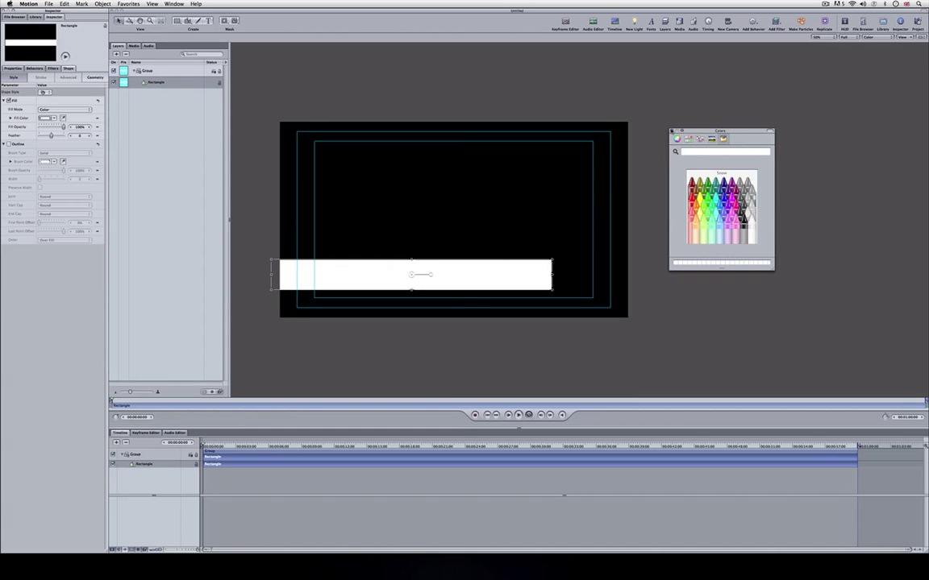
{"action": "key", "text": "super+shift+c"}
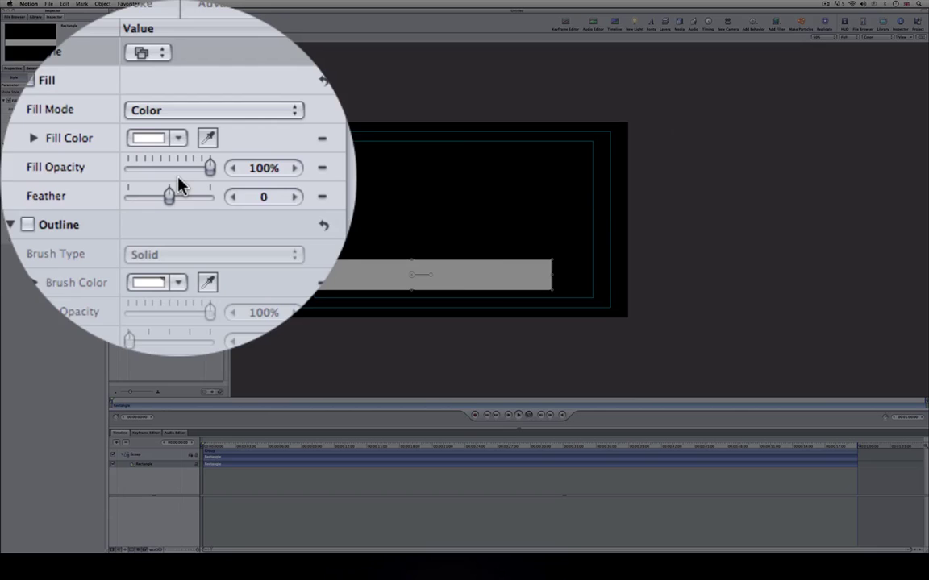
{"action": "left_click_drag", "start_coordinate": [187, 183], "coordinate": [179, 183]}
{"action": "left_click_drag", "start_coordinate": [61, 126], "coordinate": [56, 124]}
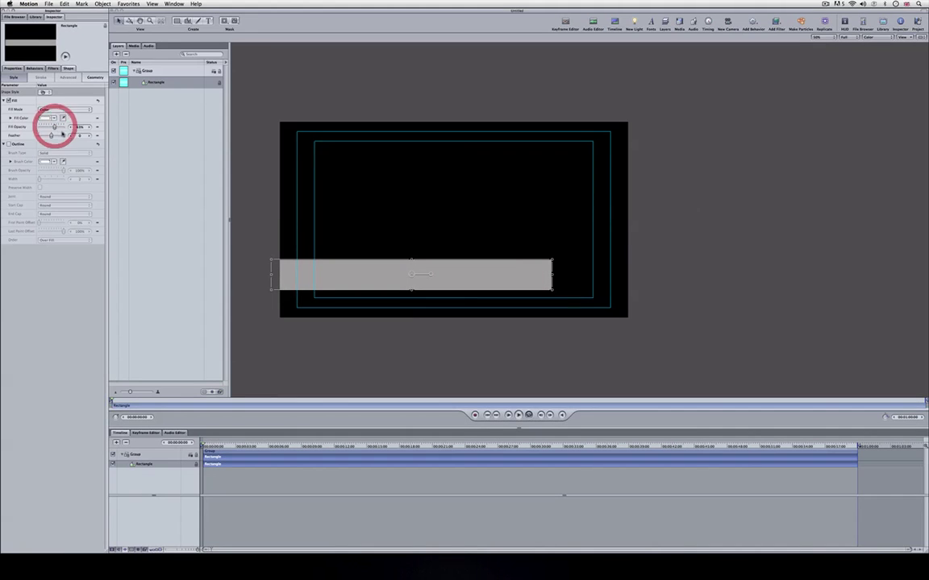
{"action": "left_click", "coordinate": [303, 97]}
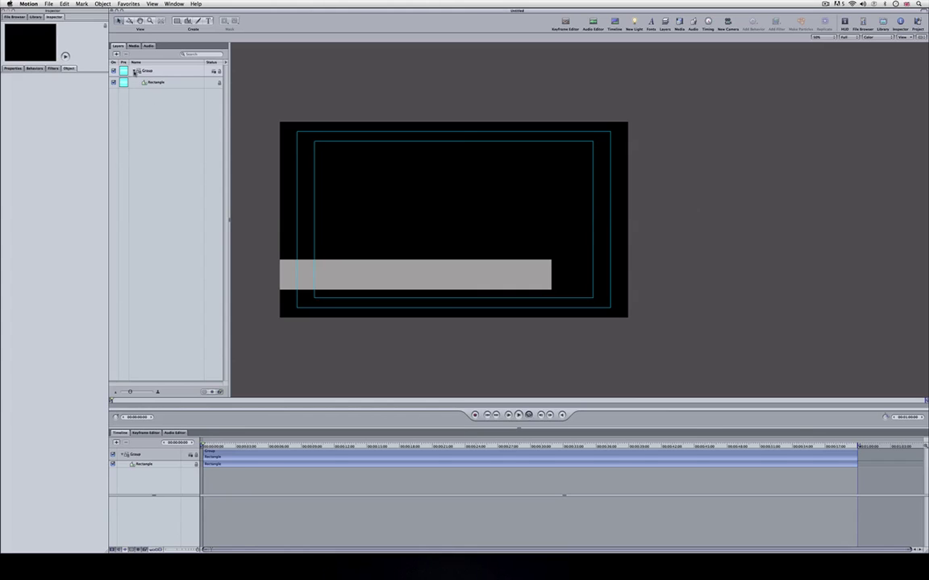
Add a text layer on the bar containing the person's full name.
{"action": "left_click", "coordinate": [133, 71]}
{"action": "left_click", "coordinate": [134, 71]}
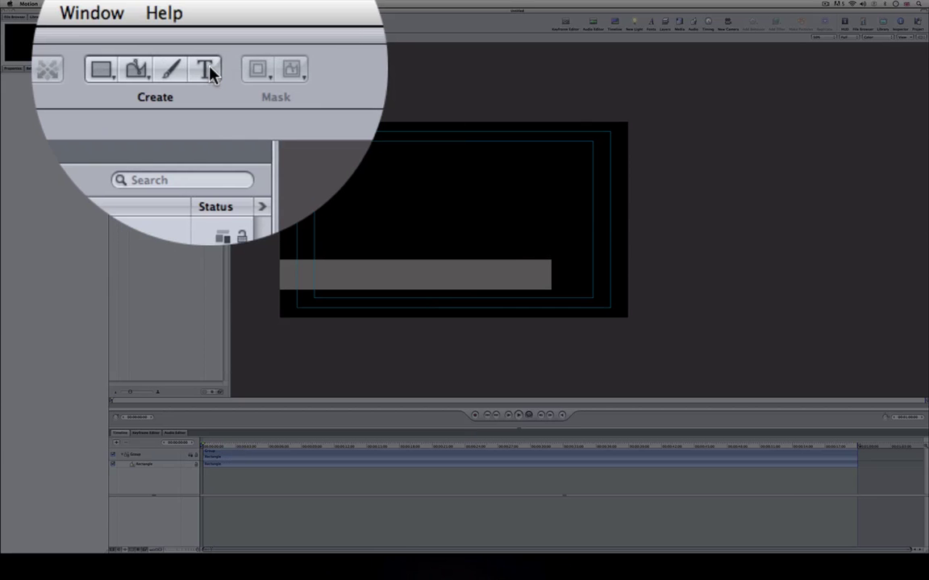
{"action": "left_click", "coordinate": [207, 20]}
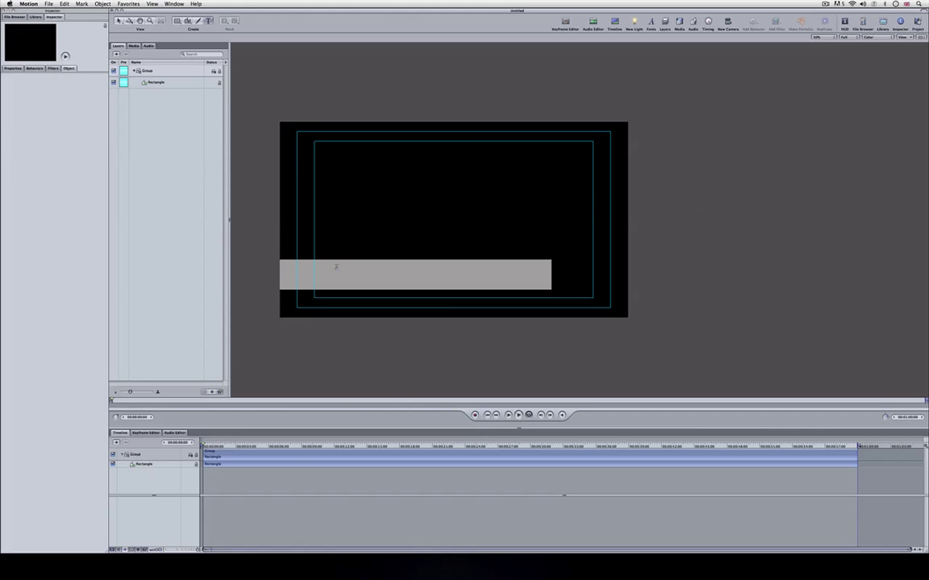
{"action": "left_click", "coordinate": [336, 268]}
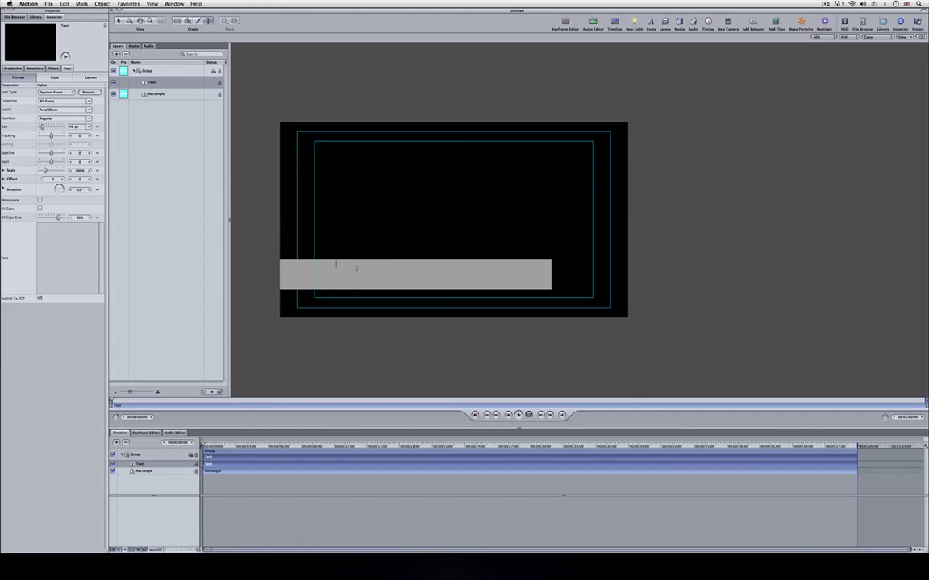
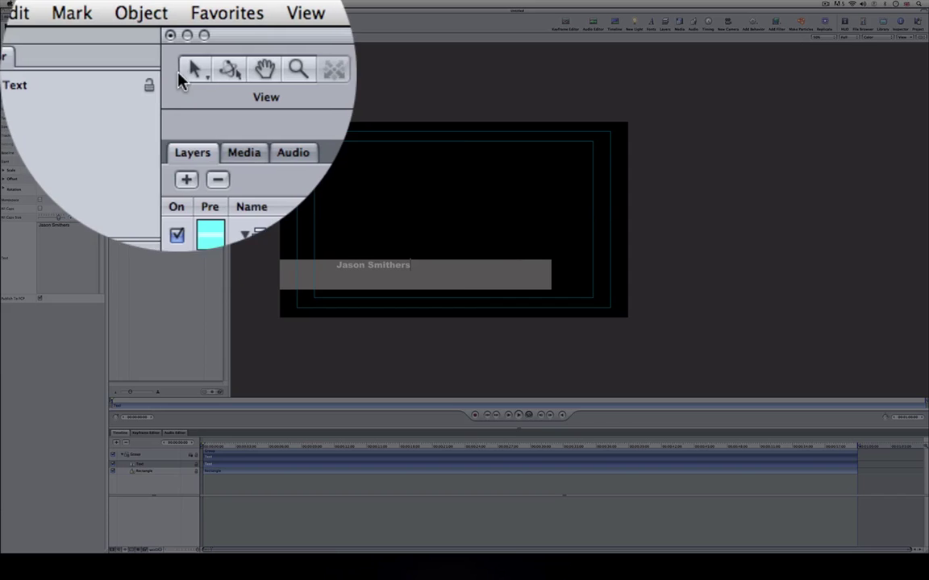
{"action": "left_click", "coordinate": [119, 20]}
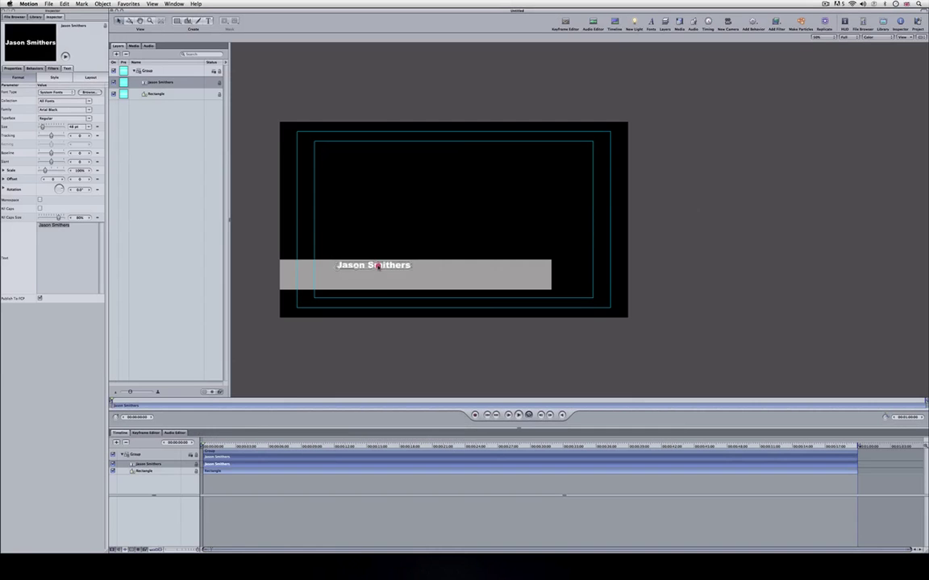
Add a second text line reading 'Managing Director' beneath the name.
{"action": "left_click", "coordinate": [383, 270]}
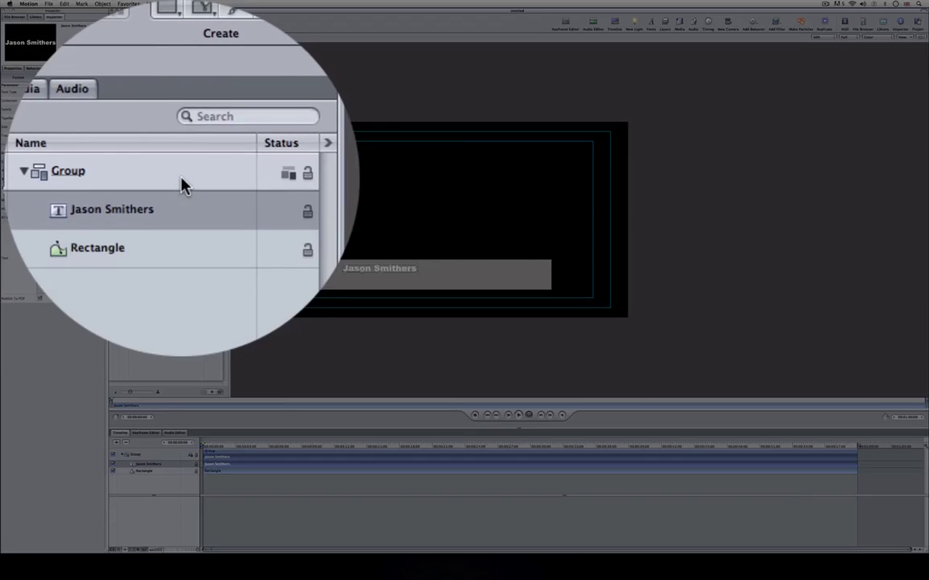
{"action": "left_click", "coordinate": [182, 72]}
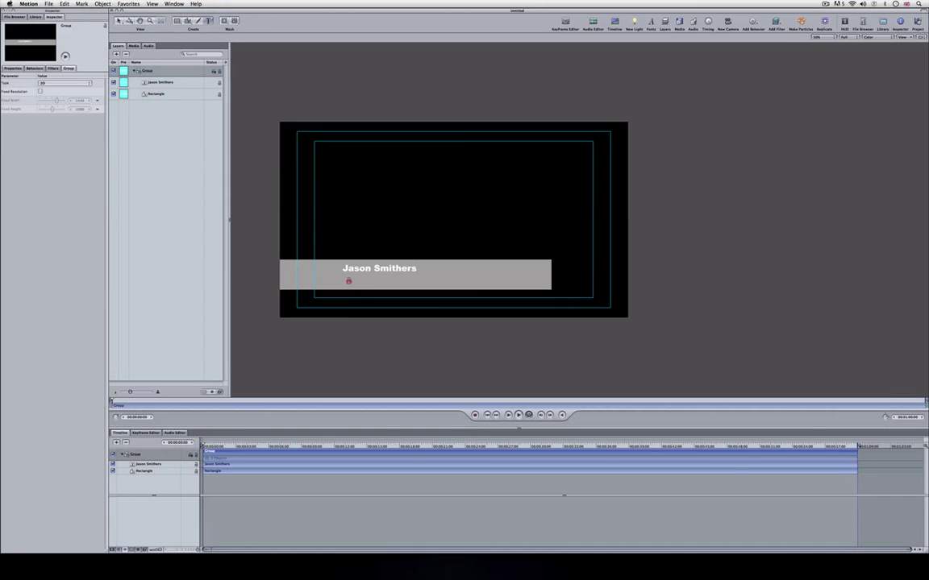
{"action": "left_click", "coordinate": [348, 276]}
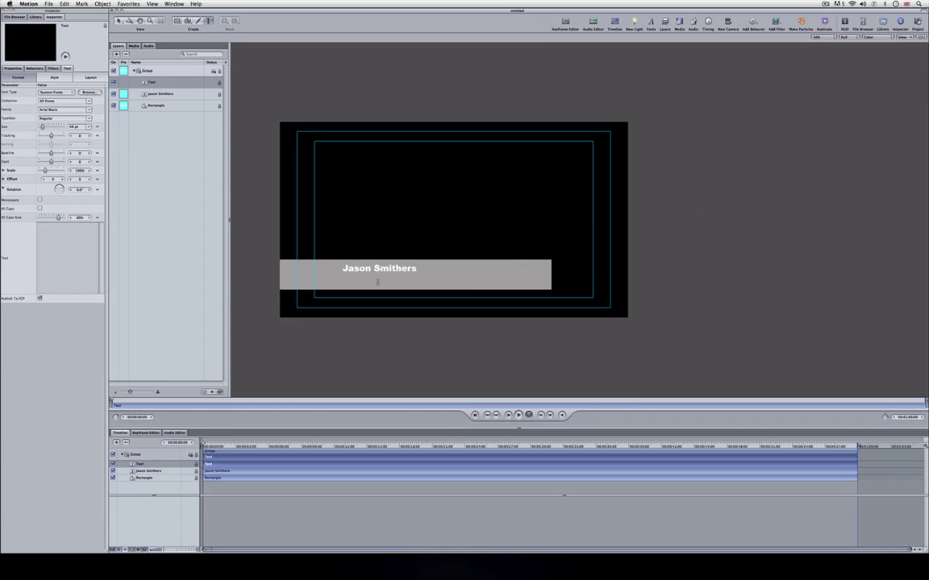
{"action": "type", "text": "Managing Director"}
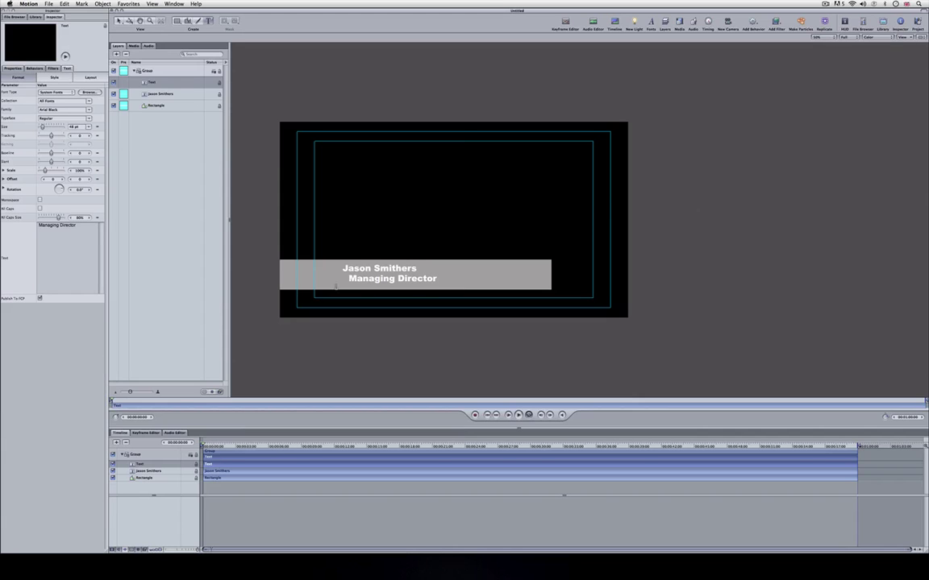
Enlarge the name text from 48 pt to 70 pt and position both lines on the bar.
{"action": "left_click", "coordinate": [119, 21]}
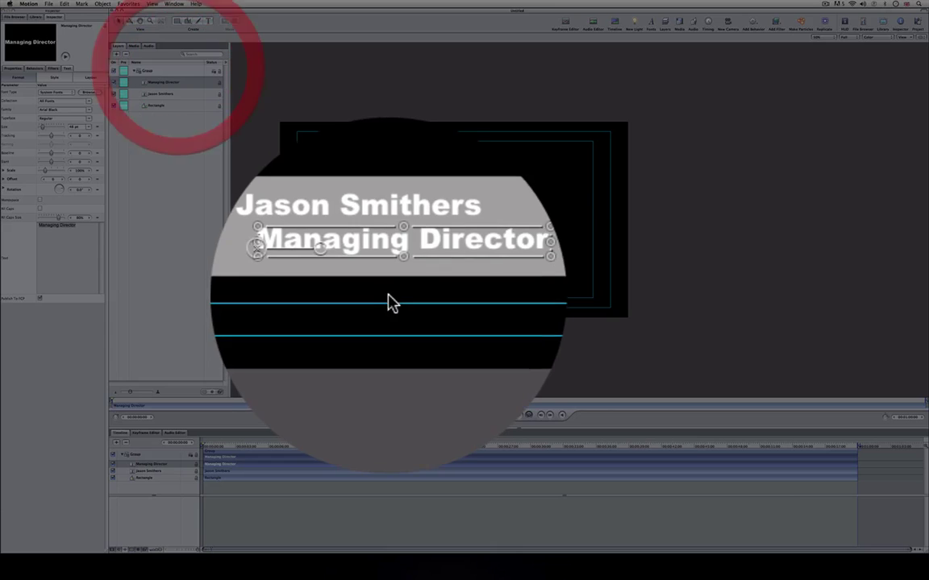
{"action": "left_click_drag", "start_coordinate": [380, 282], "coordinate": [386, 282]}
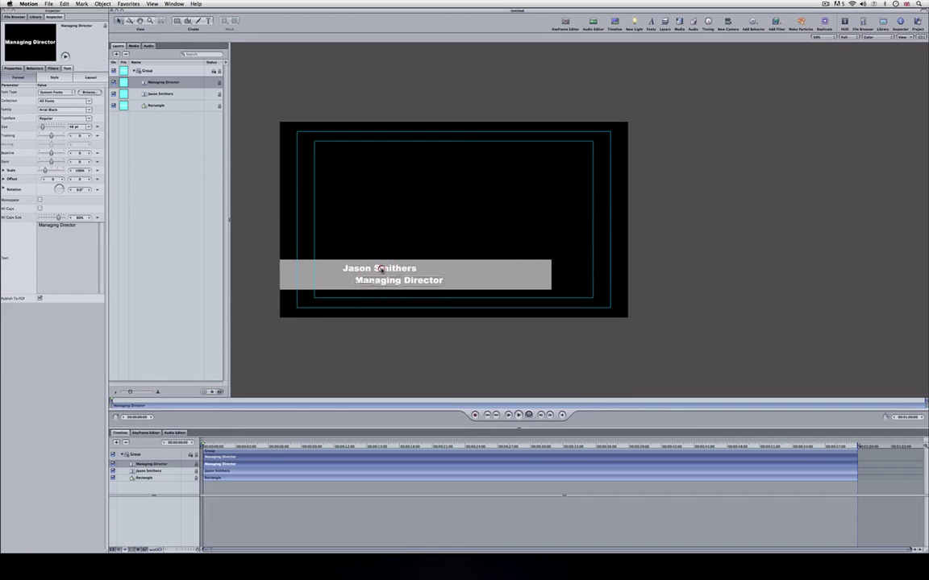
{"action": "left_click", "coordinate": [379, 268]}
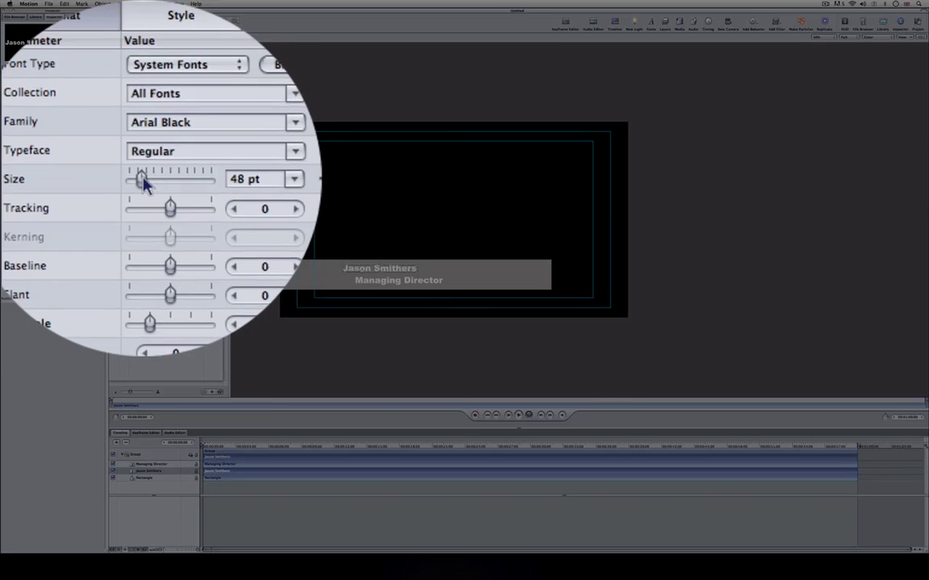
{"action": "left_click_drag", "start_coordinate": [43, 127], "coordinate": [47, 126]}
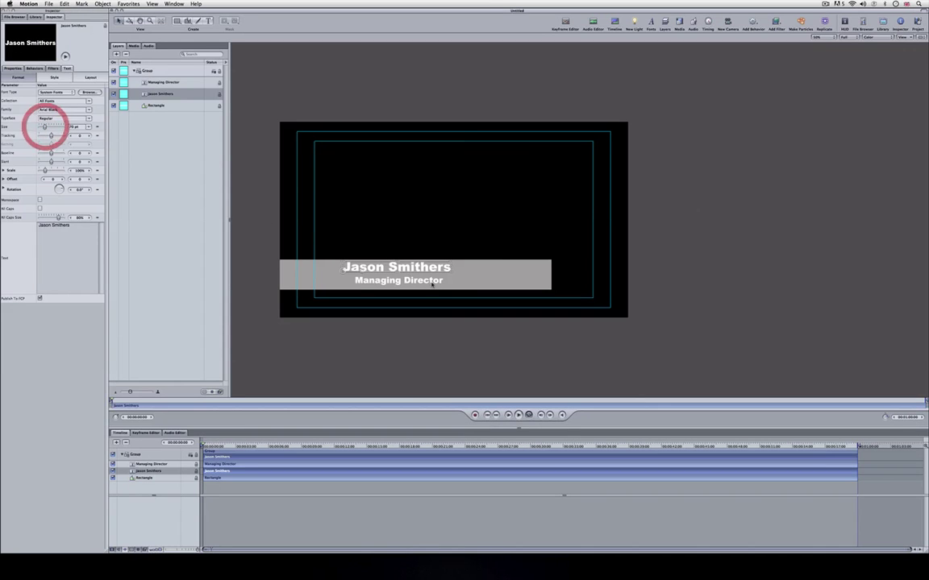
{"action": "mouse_move", "coordinate": [387, 268]}
{"action": "left_mouse_down"}
{"action": "mouse_move", "coordinate": [378, 281]}
{"action": "mouse_move", "coordinate": [399, 278]}
{"action": "left_mouse_up"}
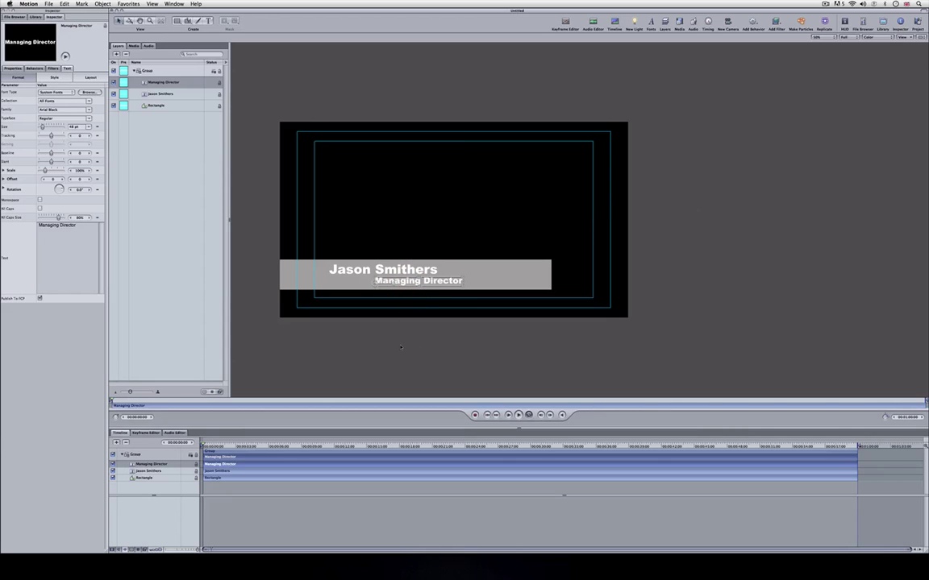
{"action": "left_click", "coordinate": [400, 342]}
{"action": "left_click", "coordinate": [340, 270]}
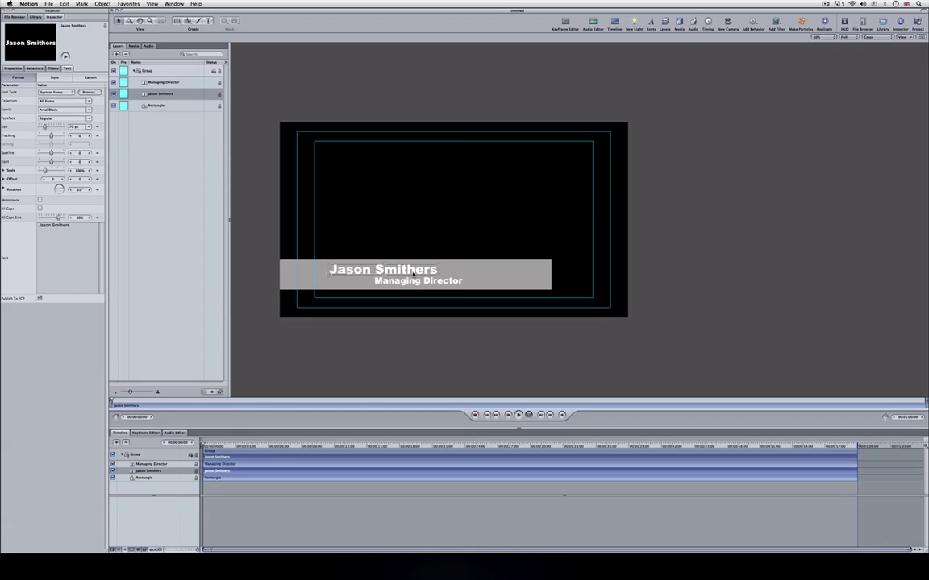
{"action": "left_click", "coordinate": [411, 281]}
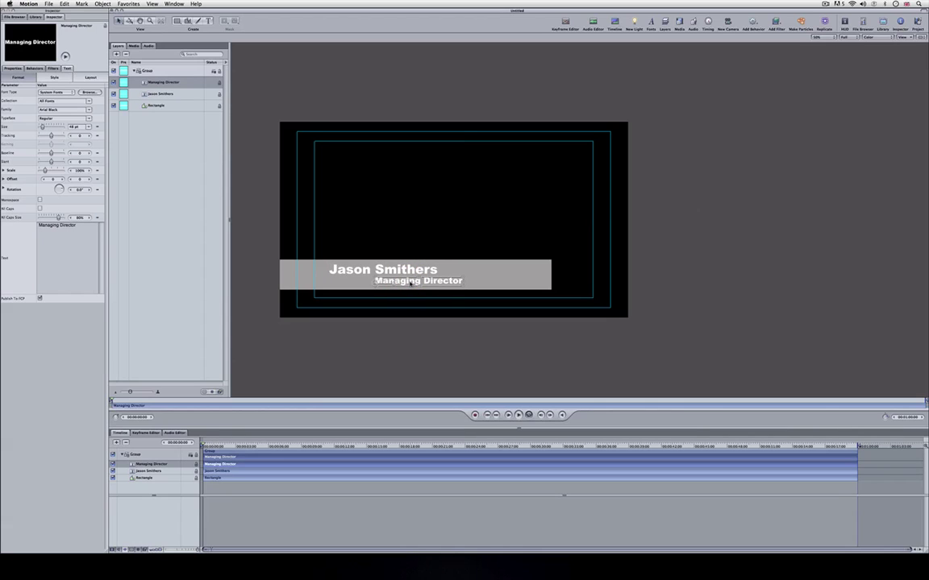
{"action": "left_click", "coordinate": [380, 272]}
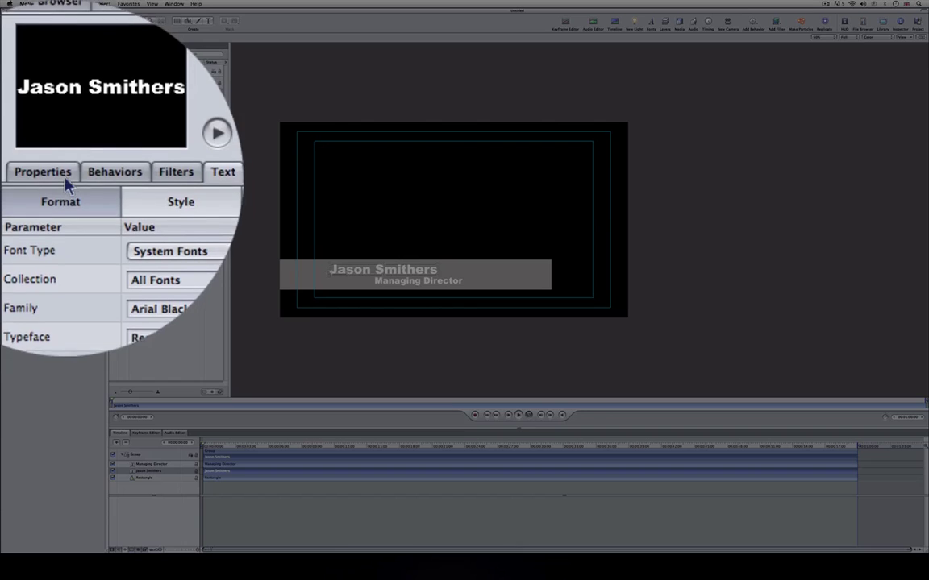
Turn on Drop Shadow for the name text in its Style settings.
{"action": "left_click", "coordinate": [62, 181]}
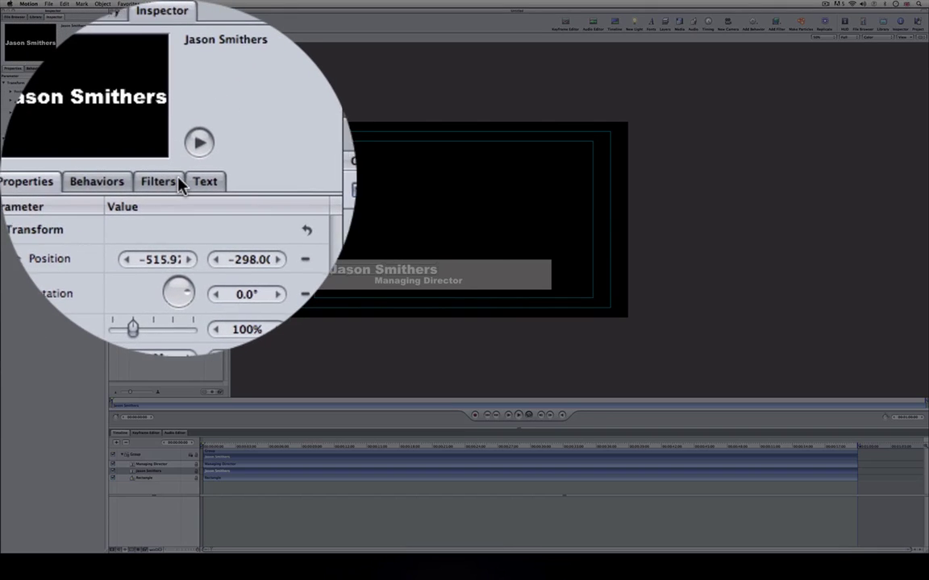
{"action": "left_click", "coordinate": [182, 182]}
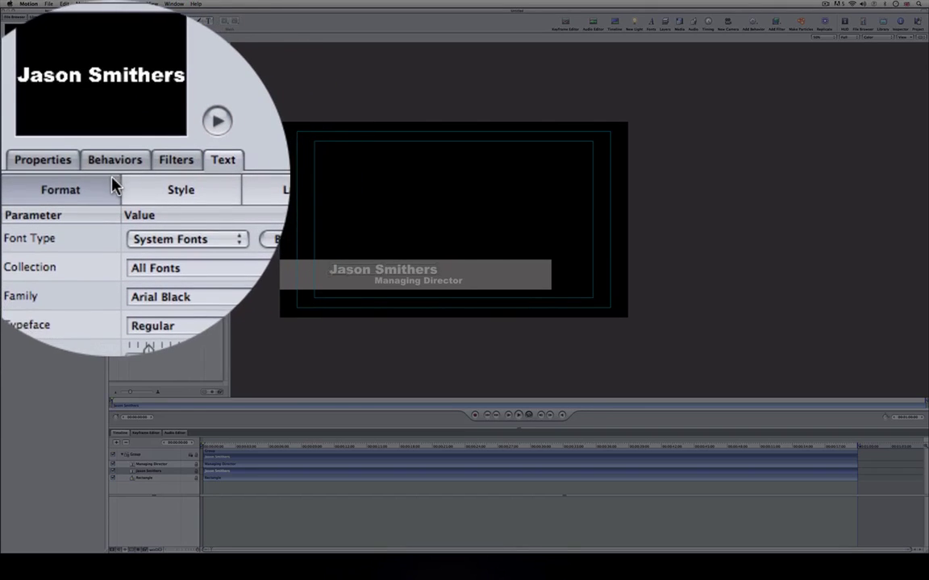
{"action": "left_click", "coordinate": [161, 185]}
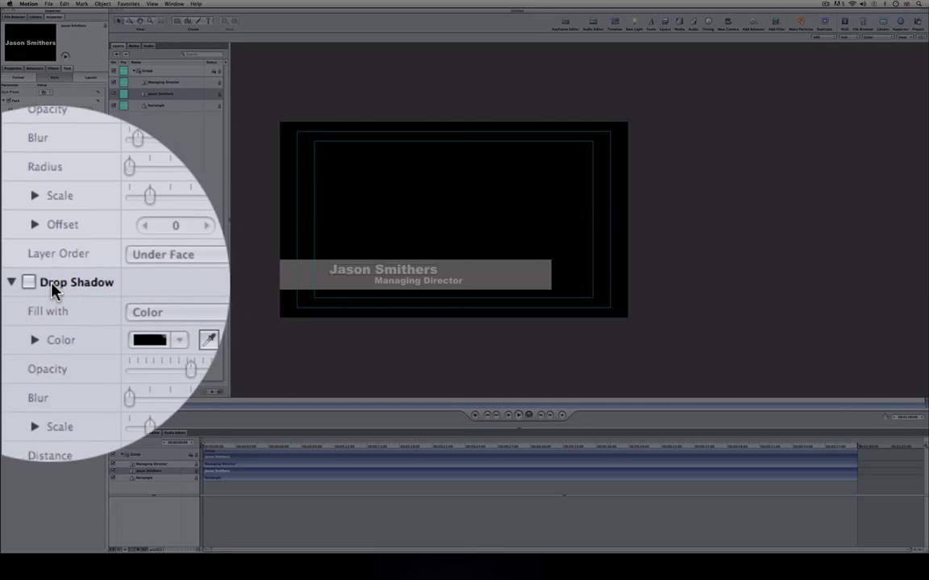
{"action": "left_click", "coordinate": [9, 284]}
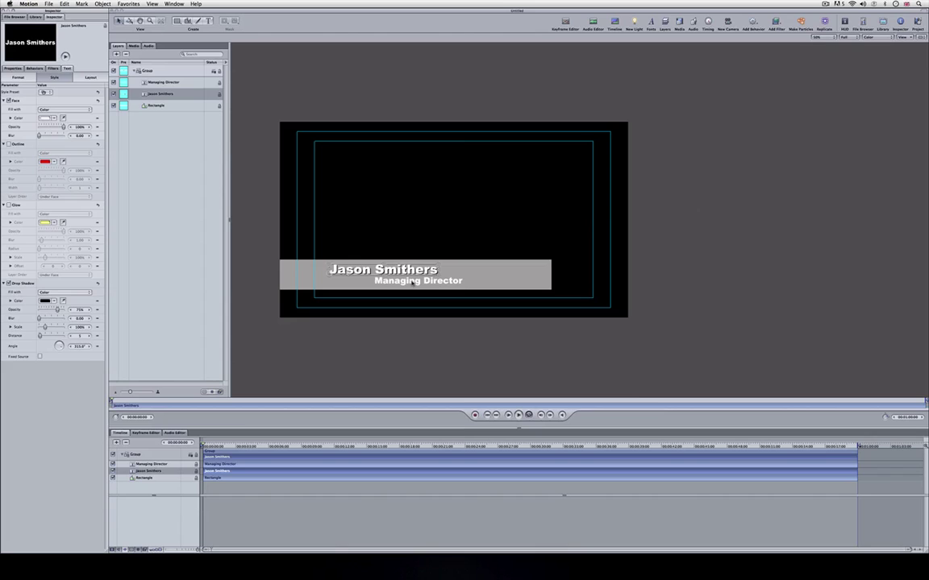
Nudge the Managing Director line slightly to the left.
{"action": "left_click", "coordinate": [411, 282]}
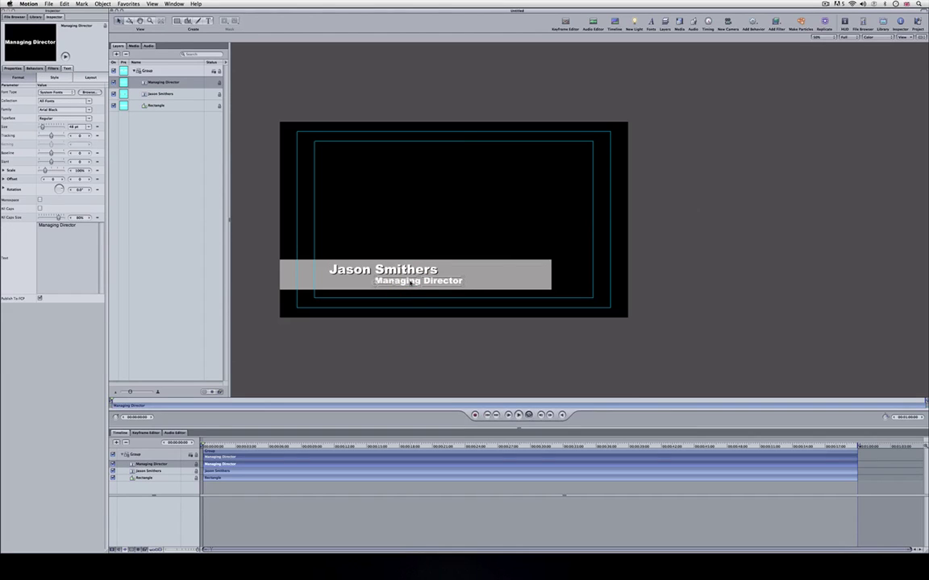
{"action": "left_click_drag", "start_coordinate": [410, 282], "coordinate": [407, 281]}
{"action": "left_click", "coordinate": [410, 299]}
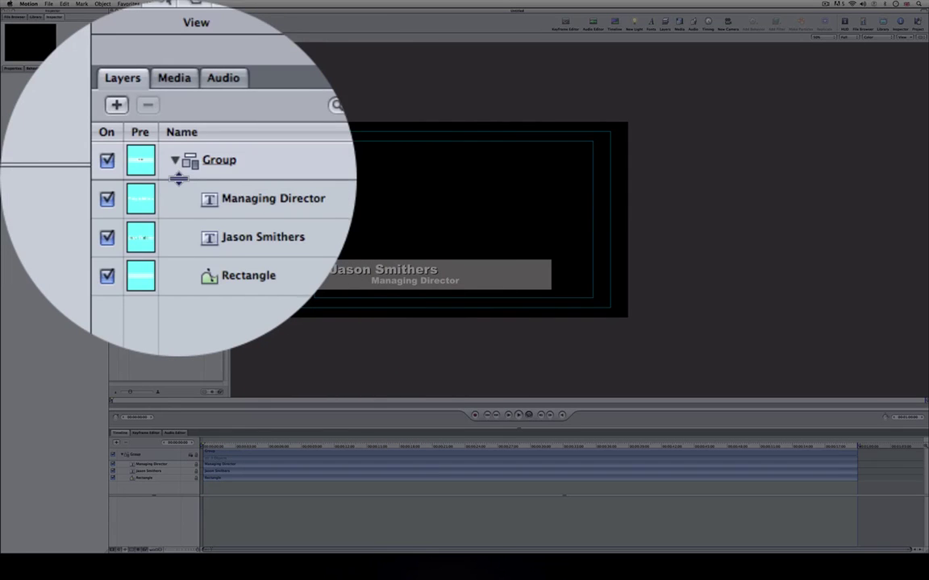
Set the Group's Position X to about -1135 in the Transform properties.
{"action": "left_click", "coordinate": [179, 185]}
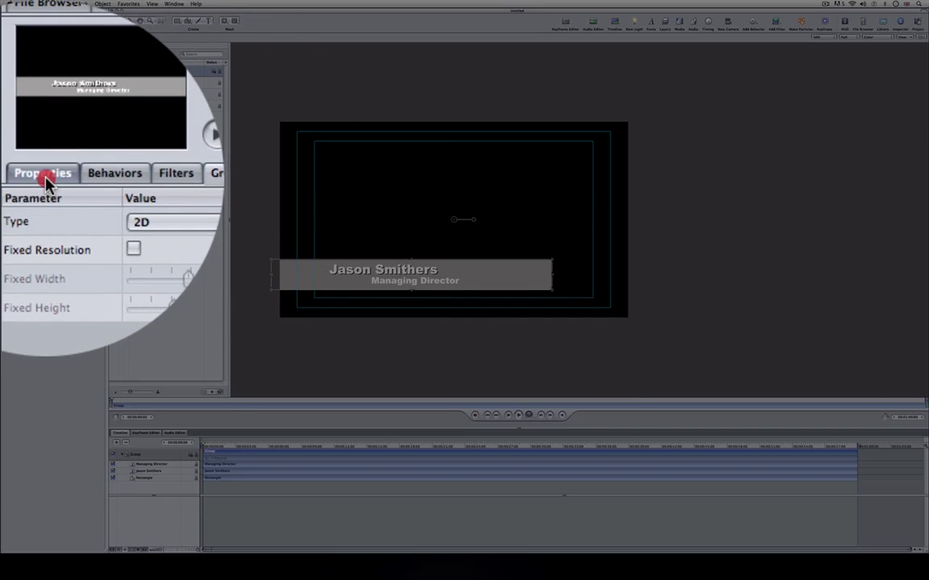
{"action": "left_click", "coordinate": [16, 68]}
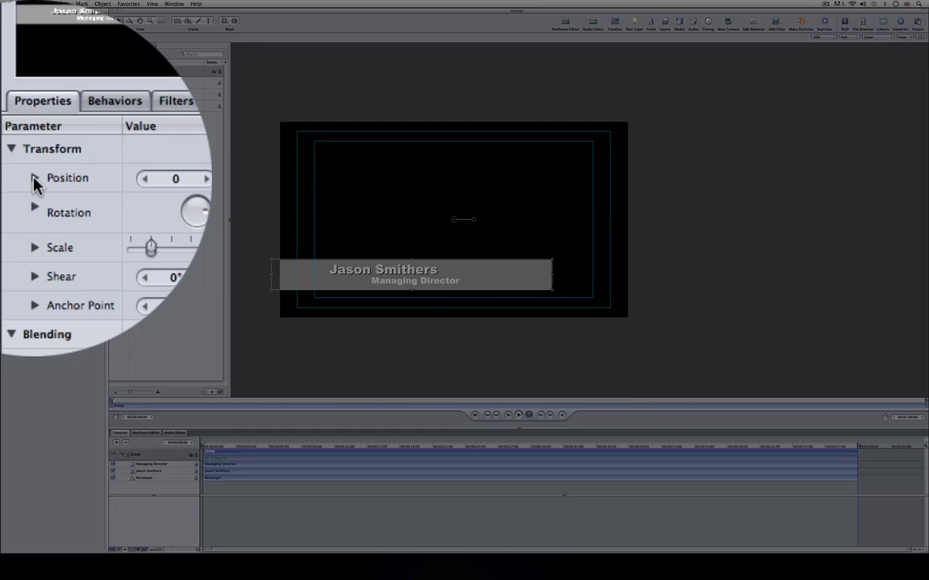
{"action": "left_click", "coordinate": [35, 180]}
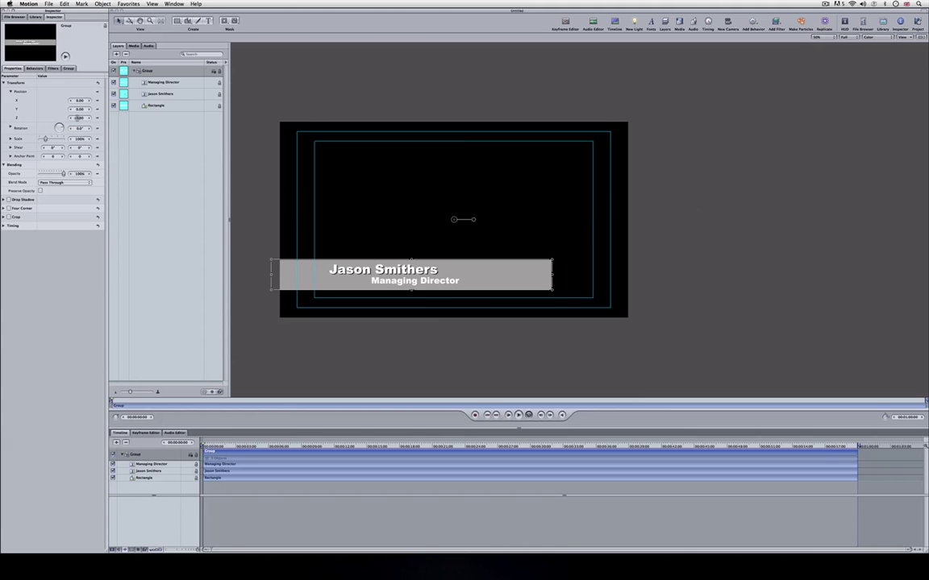
{"action": "mouse_move", "coordinate": [85, 118]}
{"action": "left_mouse_down"}
{"action": "mouse_move", "coordinate": [80, 128]}
{"action": "mouse_move", "coordinate": [73, 113]}
{"action": "mouse_move", "coordinate": [149, 112]}
{"action": "mouse_move", "coordinate": [79, 127]}
{"action": "mouse_move", "coordinate": [81, 100]}
{"action": "mouse_move", "coordinate": [23, 100]}
{"action": "left_mouse_up"}
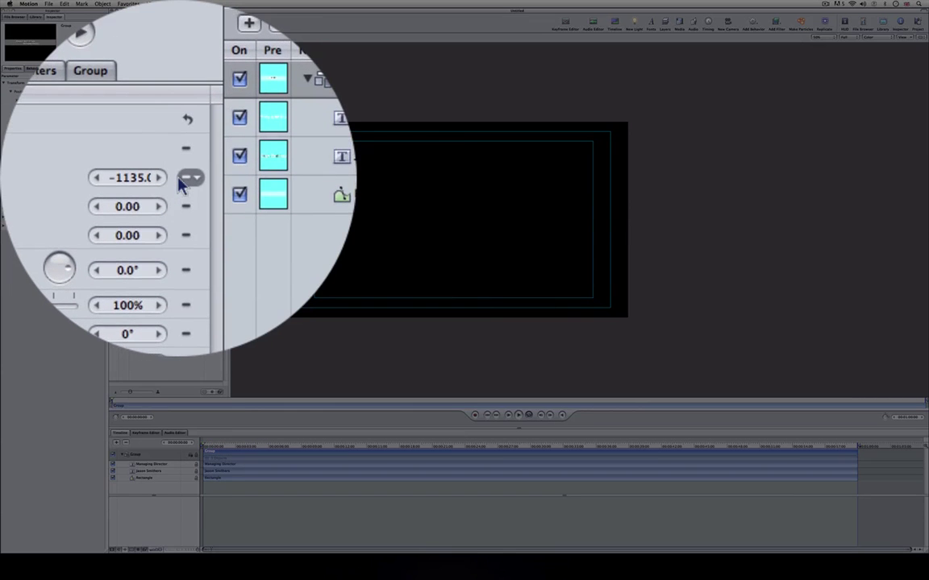
Keyframe the Group's X position at frame 0, then record X at -4 around 1 second.
{"action": "left_click", "coordinate": [98, 100]}
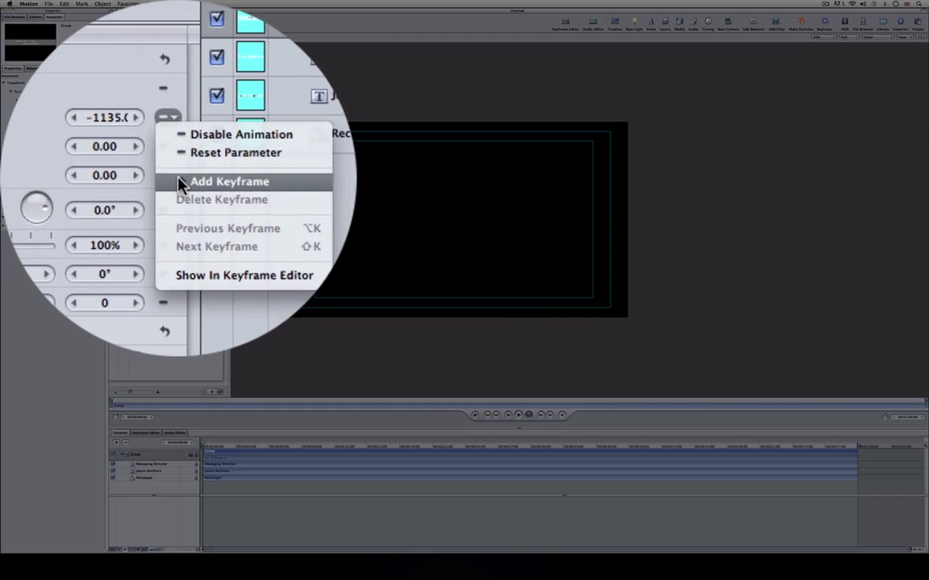
{"action": "left_click", "coordinate": [101, 120]}
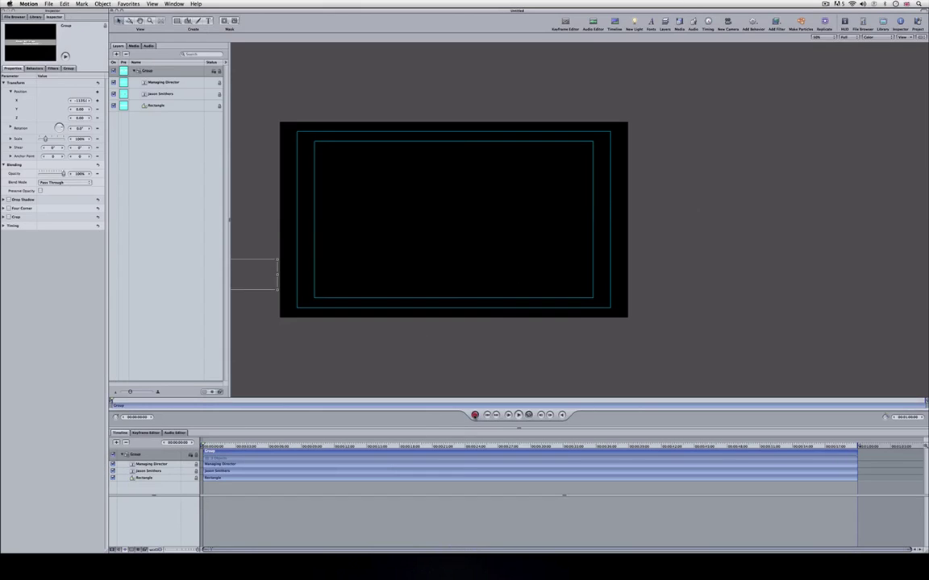
{"action": "left_click", "coordinate": [475, 415]}
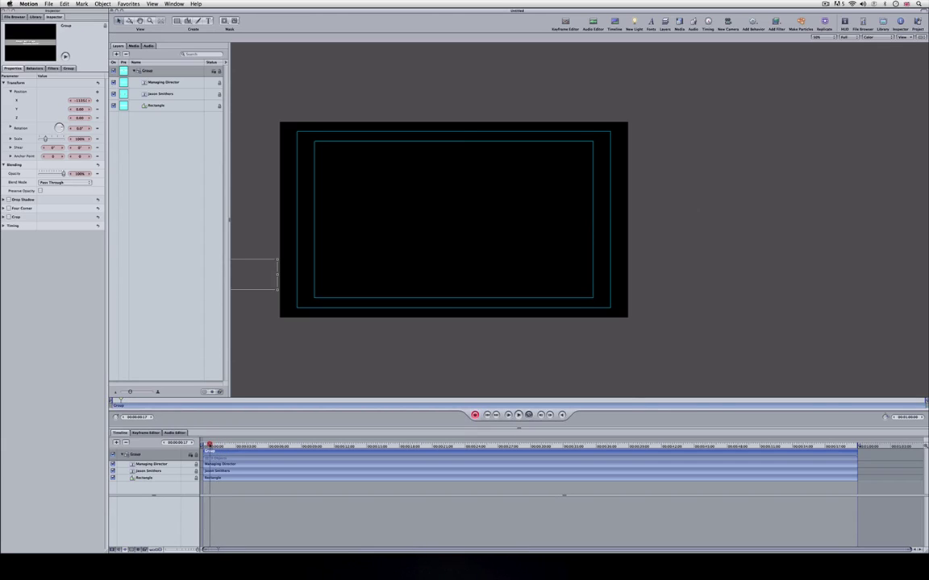
{"action": "key", "text": "Left"}
{"action": "key", "text": "Left"}
{"action": "key", "text": "Left"}
{"action": "key", "text": "Left"}
{"action": "key", "text": "Left"}
{"action": "key", "text": "Left"}
{"action": "key", "text": "Left"}
{"action": "key", "text": "Left"}
{"action": "left_click", "coordinate": [205, 443]}
{"action": "left_click_drag", "start_coordinate": [205, 444], "coordinate": [212, 444]}
{"action": "left_click_drag", "start_coordinate": [78, 100], "coordinate": [126, 100]}
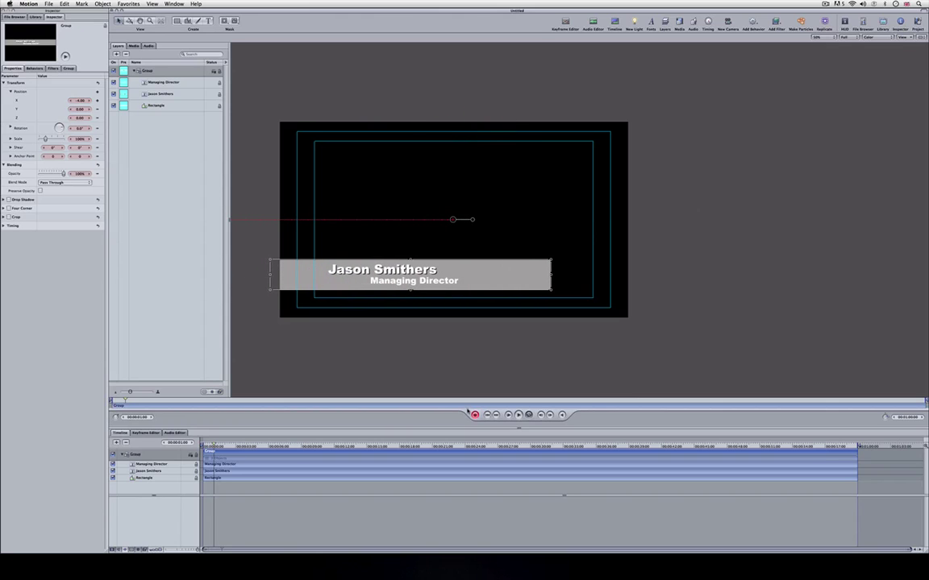
{"action": "key", "text": "a"}
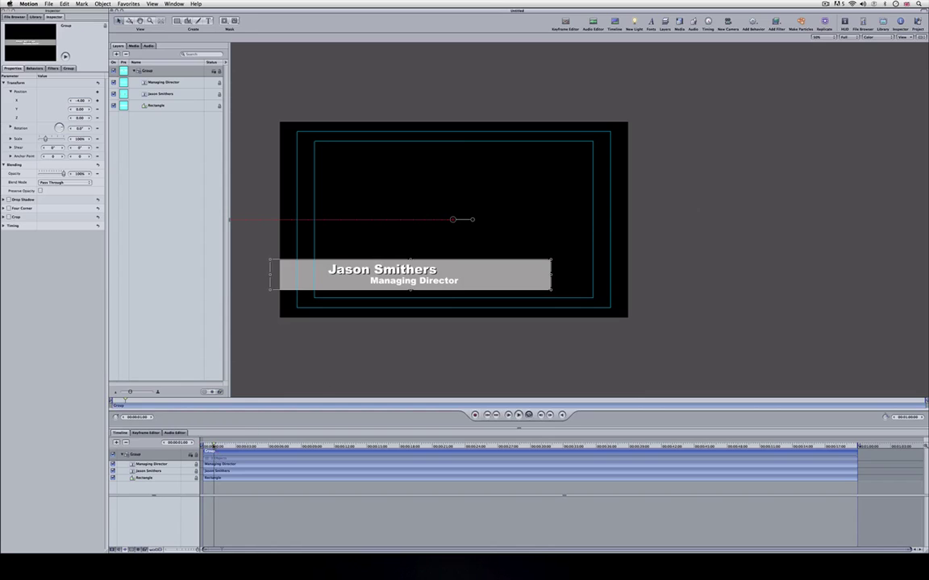
{"action": "left_click", "coordinate": [282, 378]}
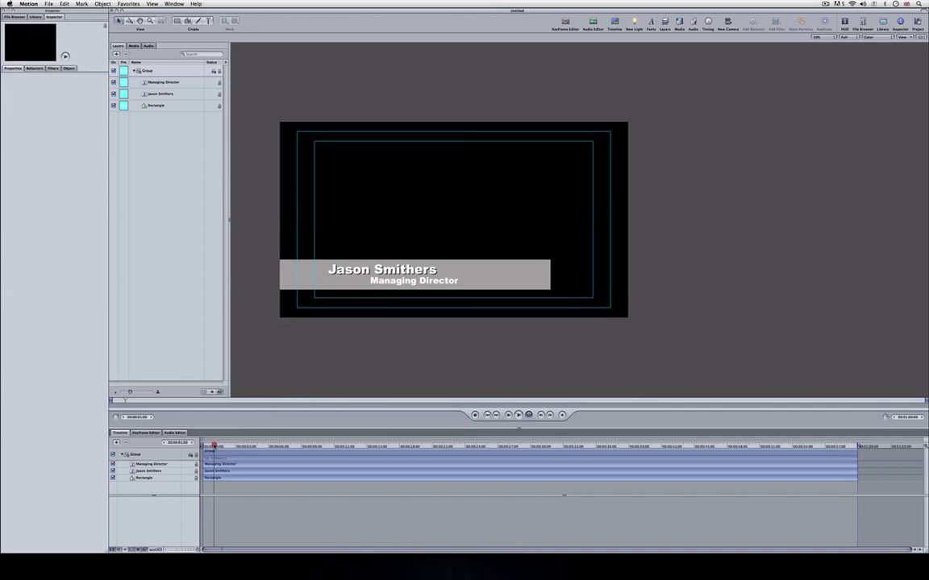
{"action": "left_click_drag", "start_coordinate": [213, 446], "coordinate": [193, 444]}
{"action": "key", "text": "space"}
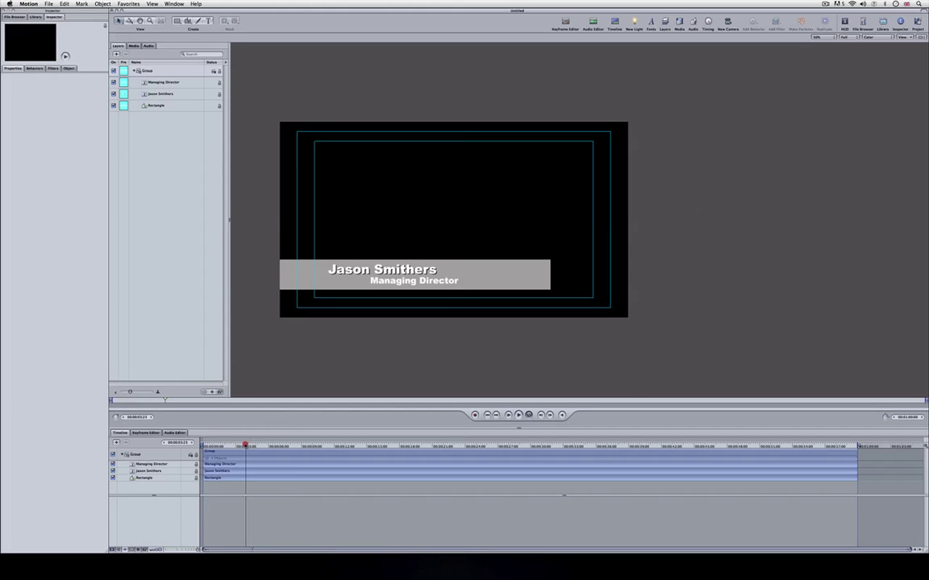
{"action": "left_click_drag", "start_coordinate": [245, 445], "coordinate": [194, 444]}
{"action": "key", "text": "space"}
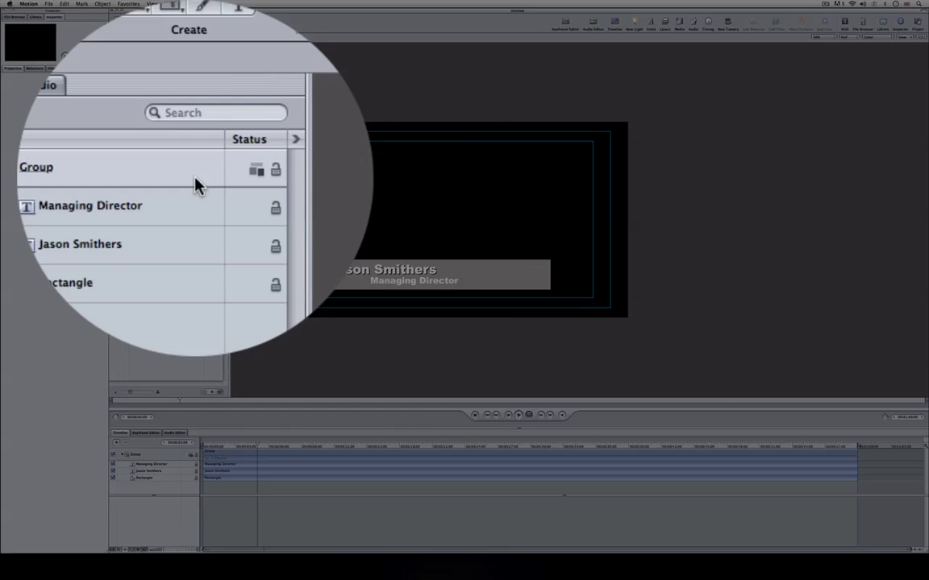
Add a hold keyframe, record X sliding back off-screen left, then preview the animation.
{"action": "left_click", "coordinate": [201, 71]}
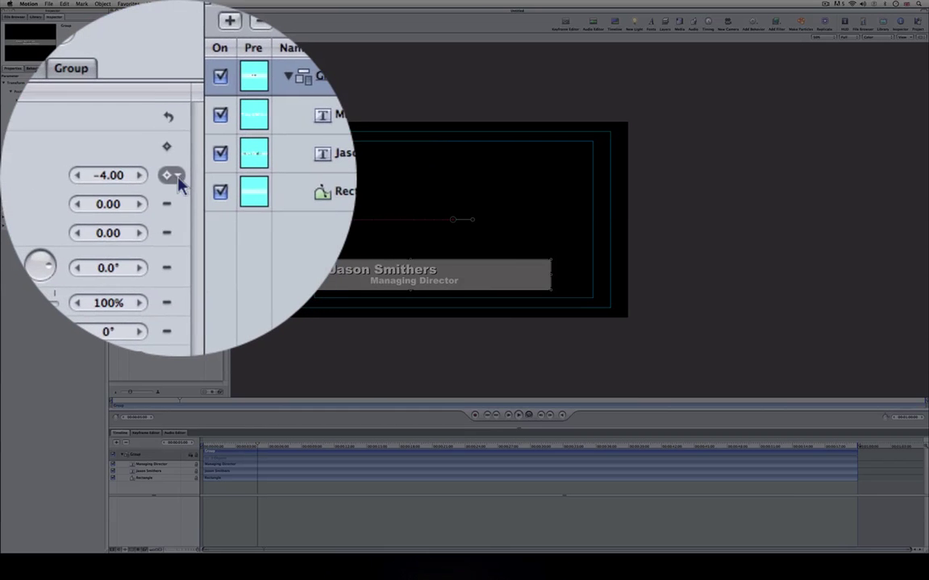
{"action": "left_click", "coordinate": [175, 177]}
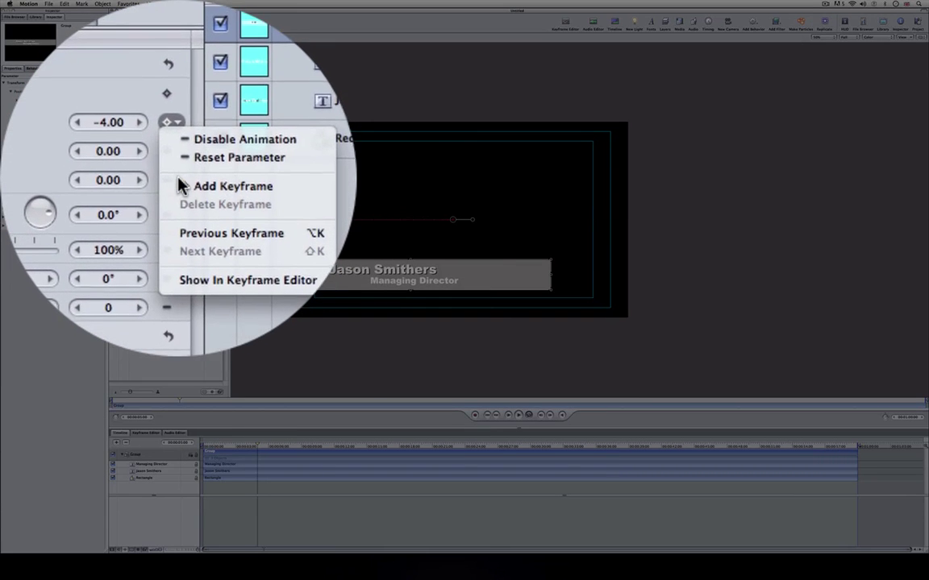
{"action": "left_click", "coordinate": [179, 185]}
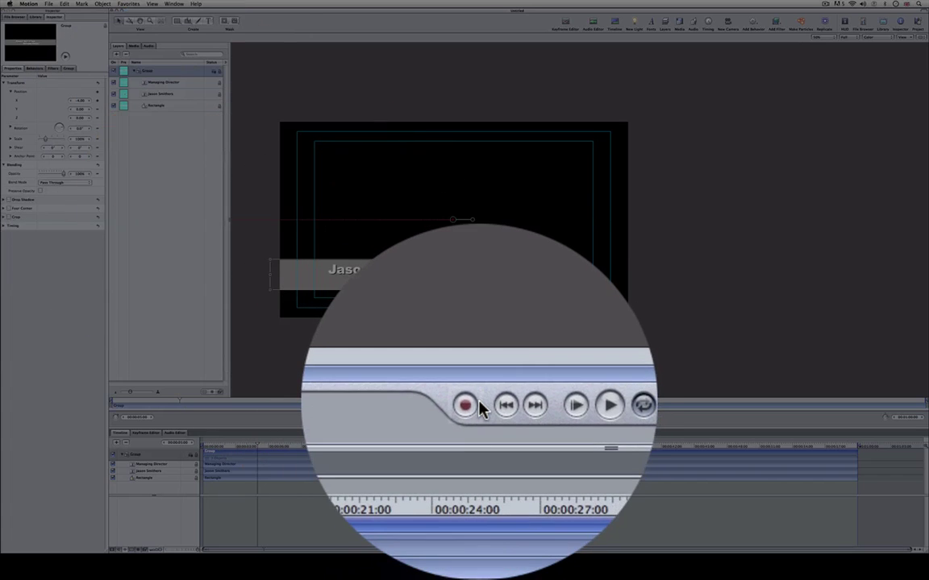
{"action": "left_click", "coordinate": [475, 414]}
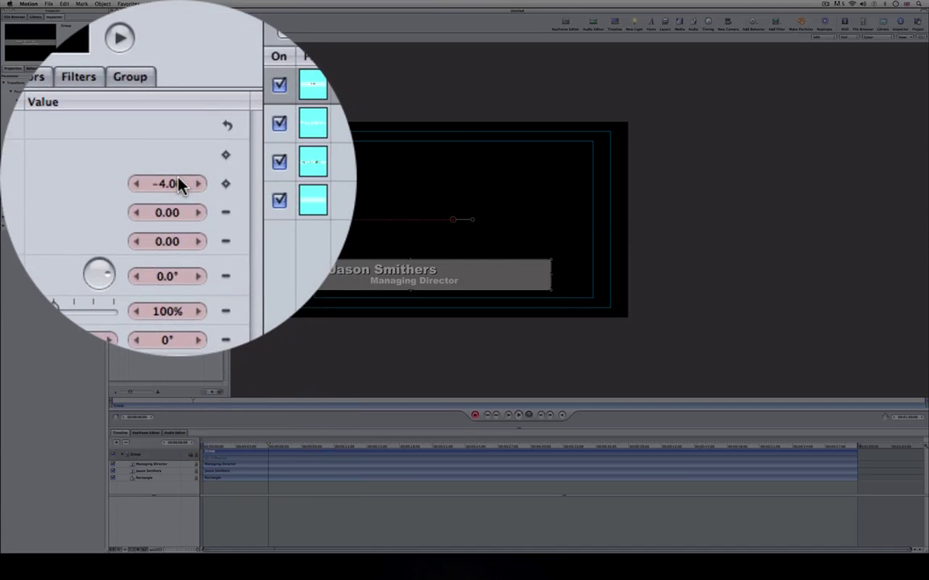
{"action": "left_click_drag", "start_coordinate": [81, 100], "coordinate": [55, 100]}
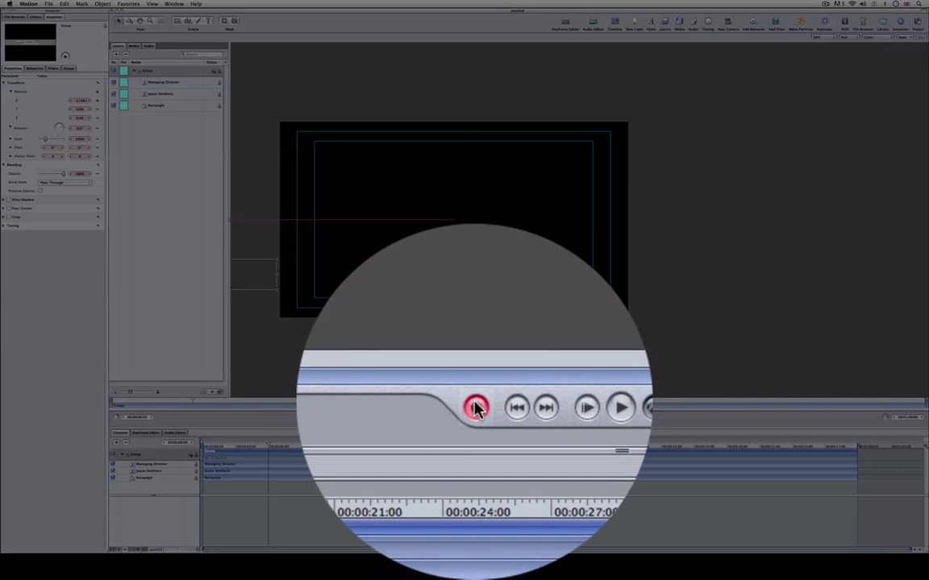
{"action": "left_click", "coordinate": [475, 414]}
{"action": "left_click", "coordinate": [605, 303]}
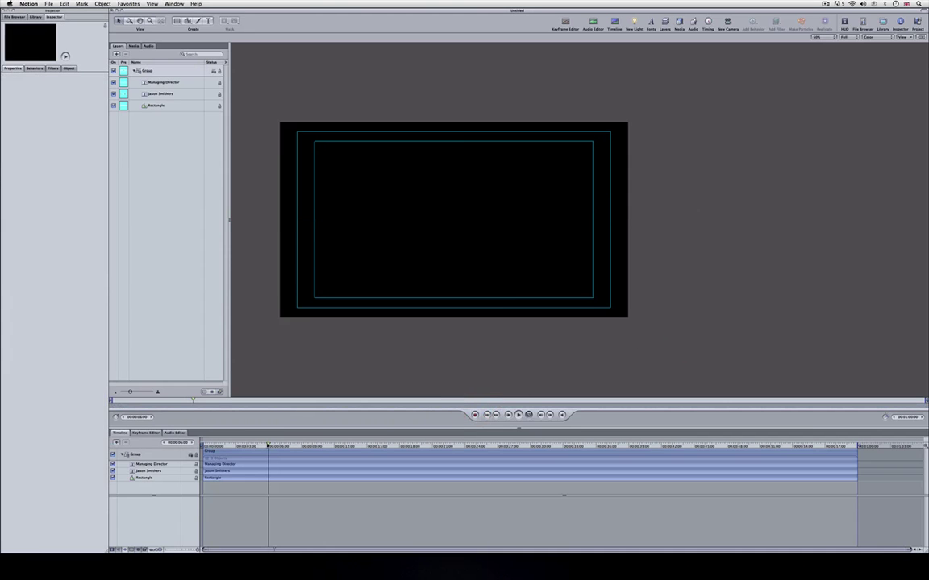
{"action": "left_click", "coordinate": [181, 446]}
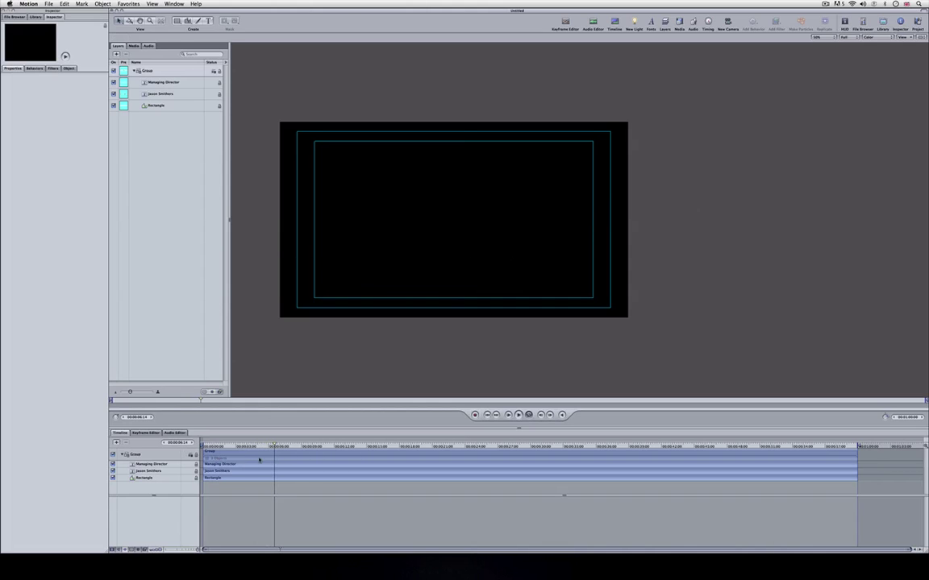
{"action": "key", "text": "Home"}
{"action": "left_click", "coordinate": [179, 447]}
{"action": "key", "text": "space"}
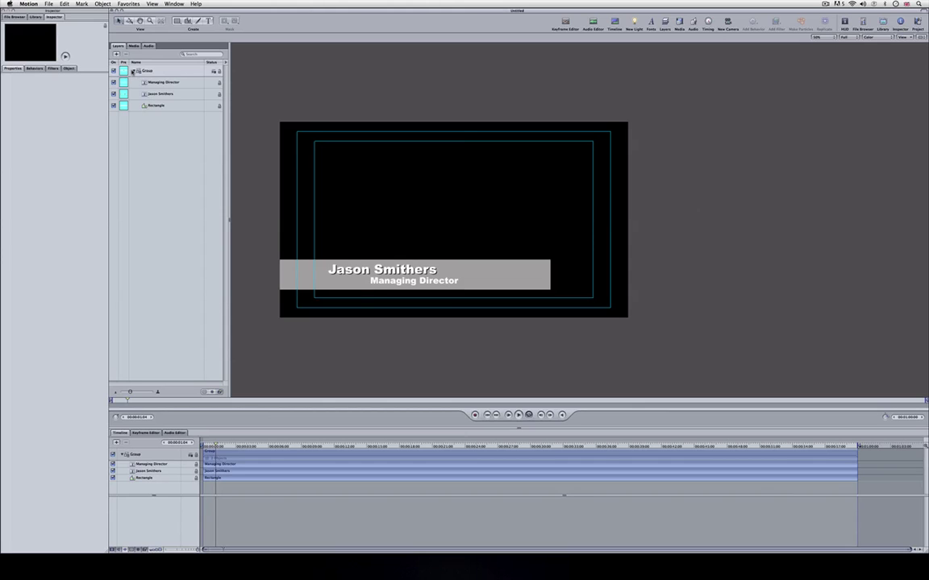
{"action": "left_click", "coordinate": [133, 71]}
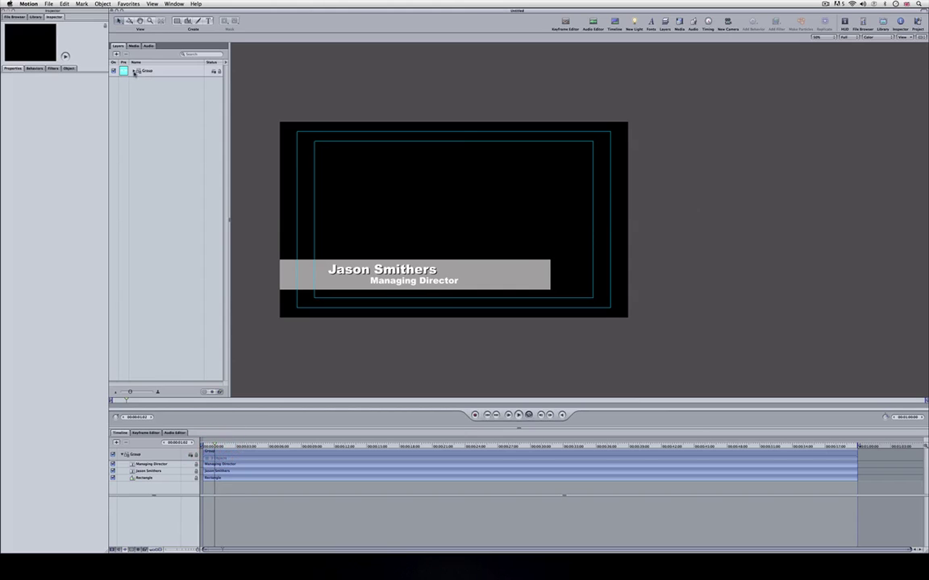
{"action": "left_click", "coordinate": [134, 71]}
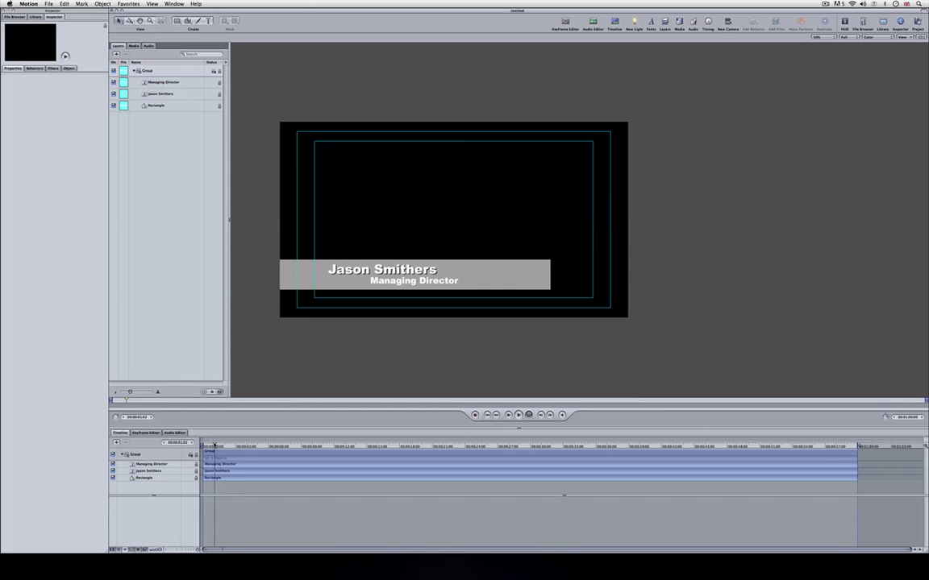
{"action": "left_click", "coordinate": [201, 445]}
{"action": "left_click_drag", "start_coordinate": [213, 447], "coordinate": [202, 444]}
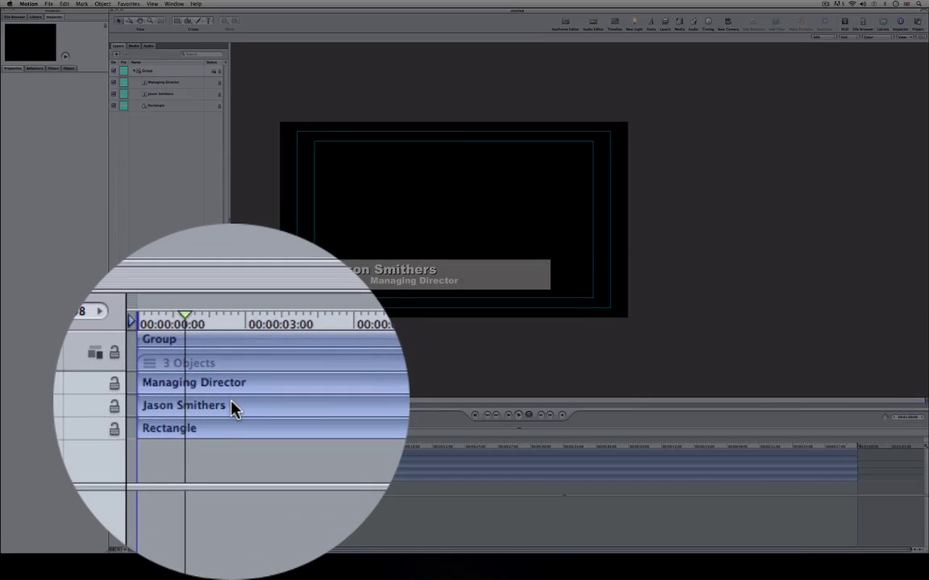
Shift both text layers to start about 21 frames after the Rectangle bar.
{"action": "left_click", "coordinate": [231, 472]}
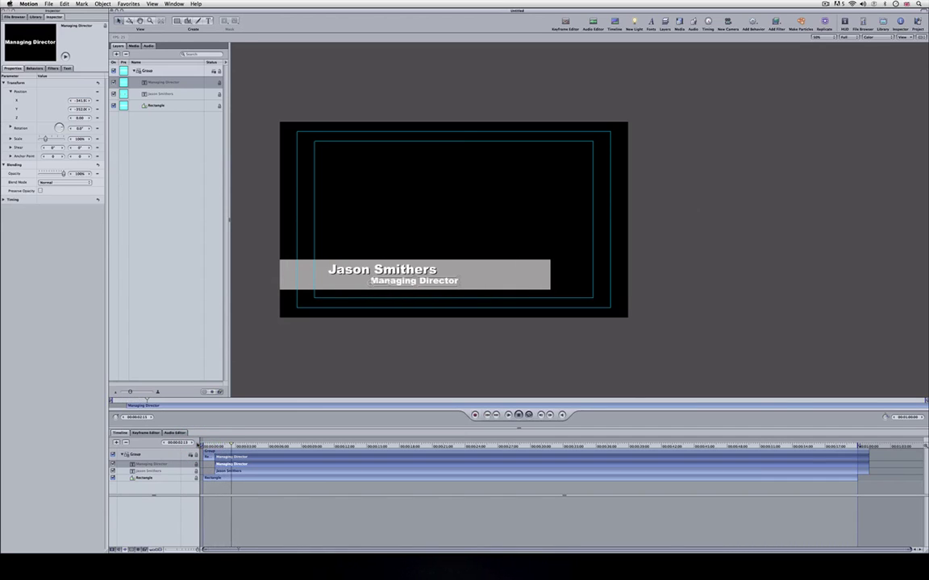
{"action": "left_click", "coordinate": [255, 365]}
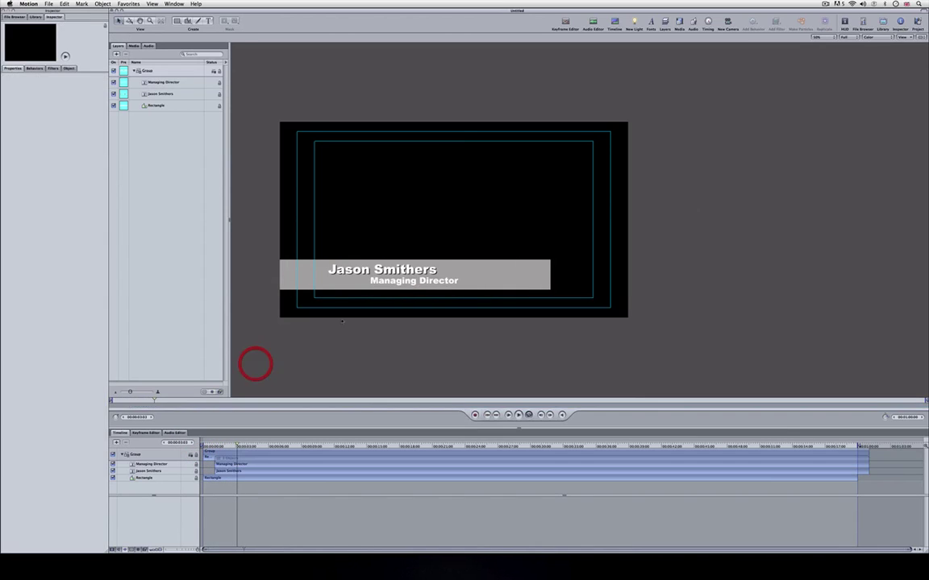
Add a Fade In/Fade Out behavior to the name text layer.
{"action": "left_click", "coordinate": [231, 473]}
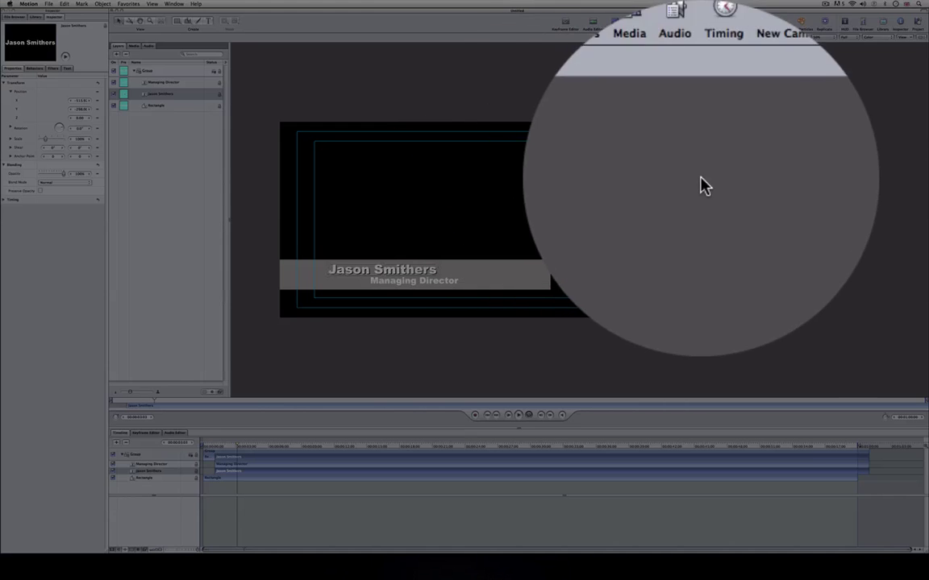
{"action": "left_click", "coordinate": [752, 23]}
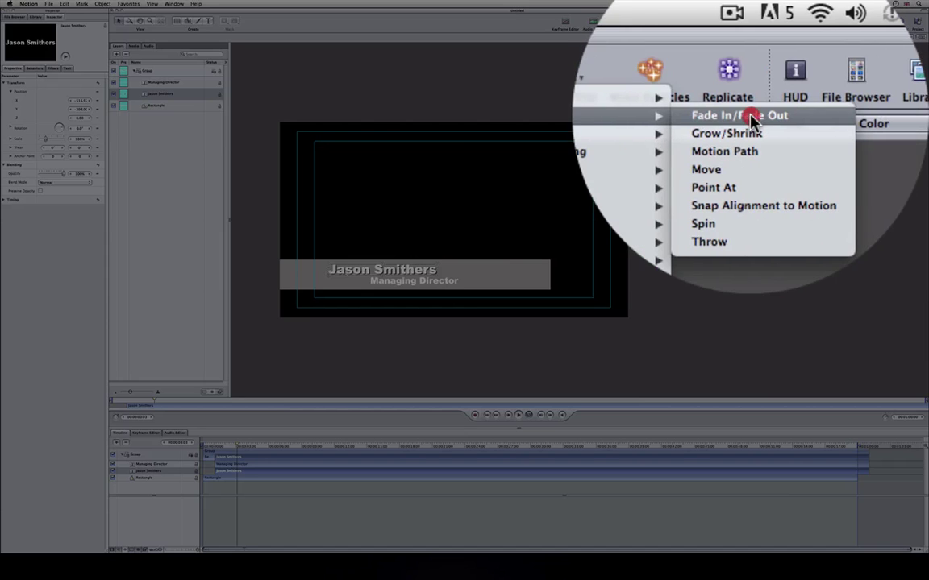
{"action": "left_click", "coordinate": [750, 117]}
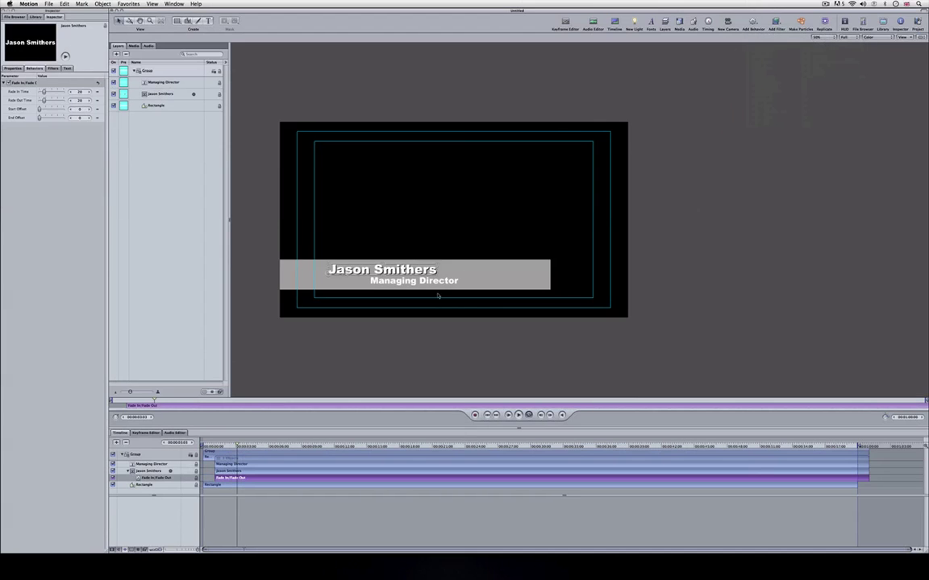
{"action": "key", "text": "space"}
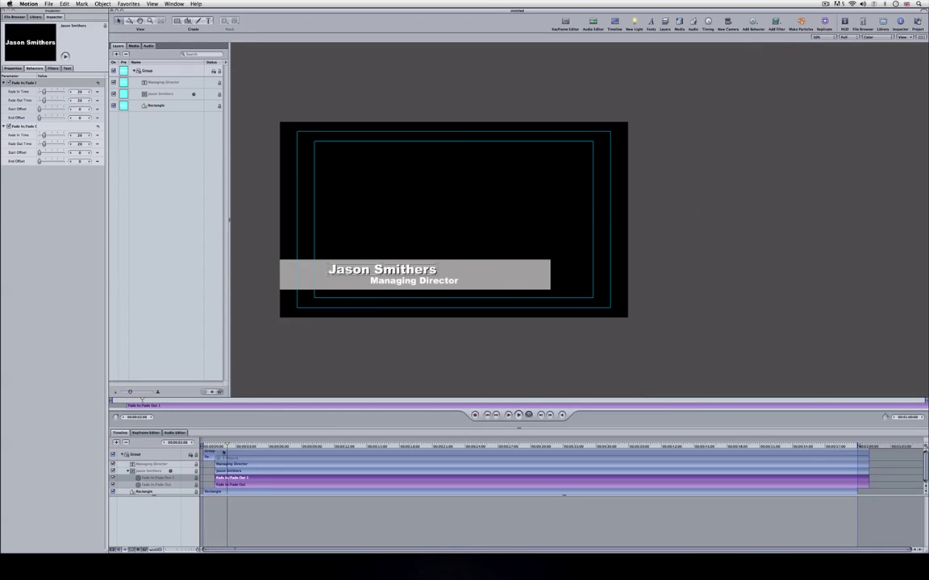
Add a Fade In/Fade Out behavior to the Managing Director text layer.
{"action": "left_click", "coordinate": [238, 465]}
{"action": "left_click", "coordinate": [243, 478]}
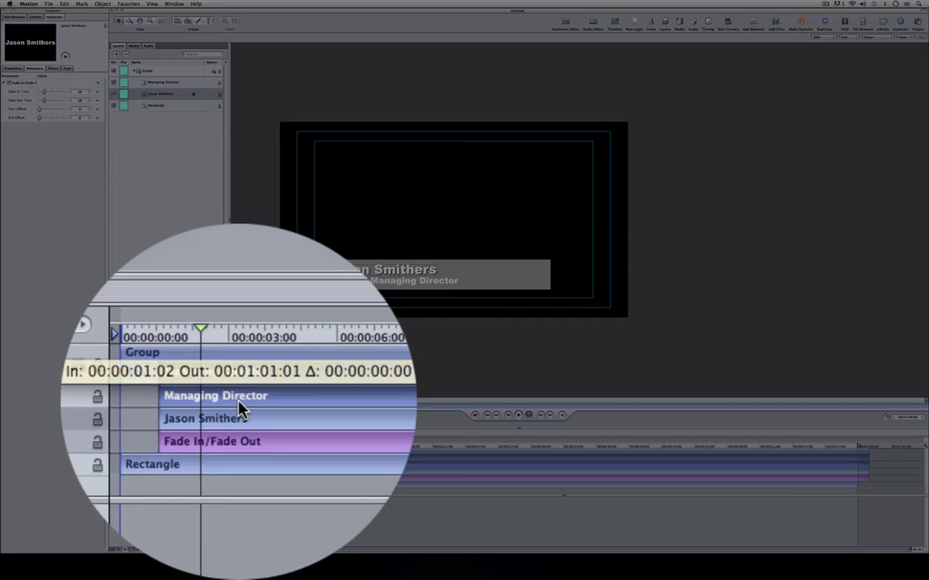
{"action": "left_click", "coordinate": [234, 465]}
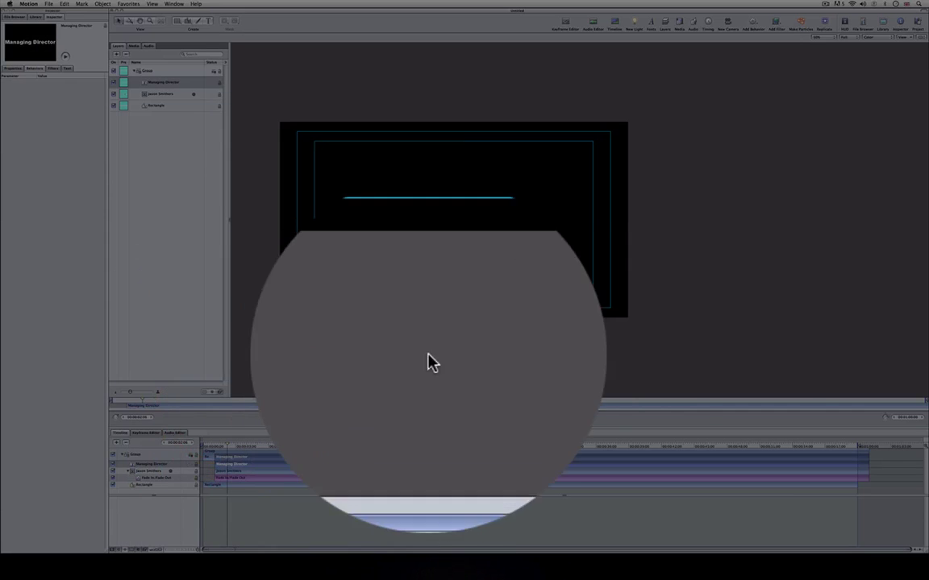
{"action": "left_click", "coordinate": [746, 70]}
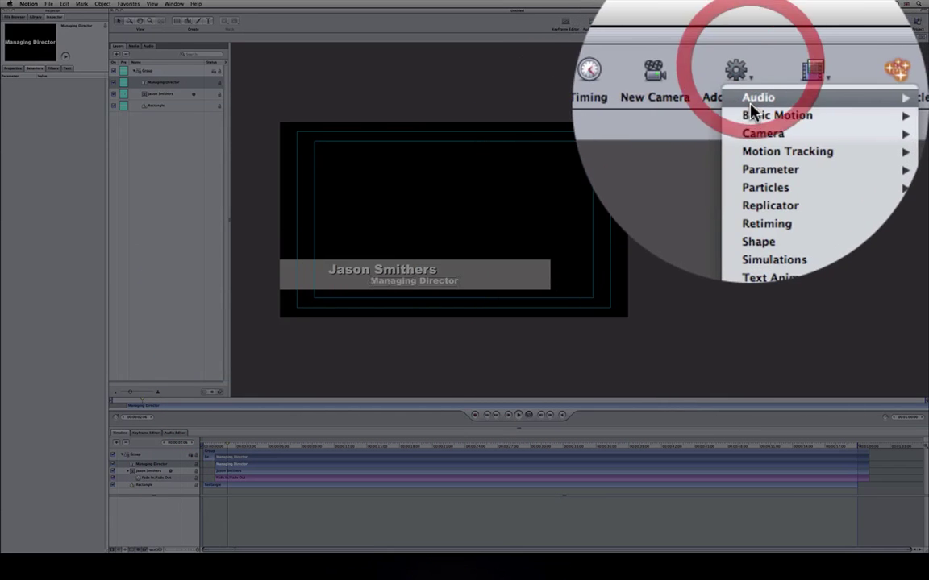
{"action": "left_click", "coordinate": [750, 113]}
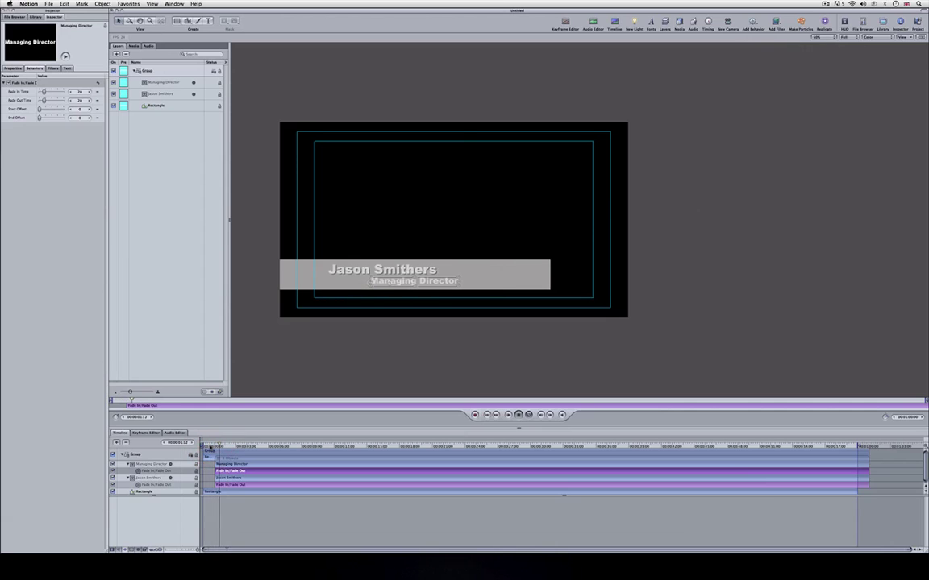
{"action": "left_click", "coordinate": [802, 312]}
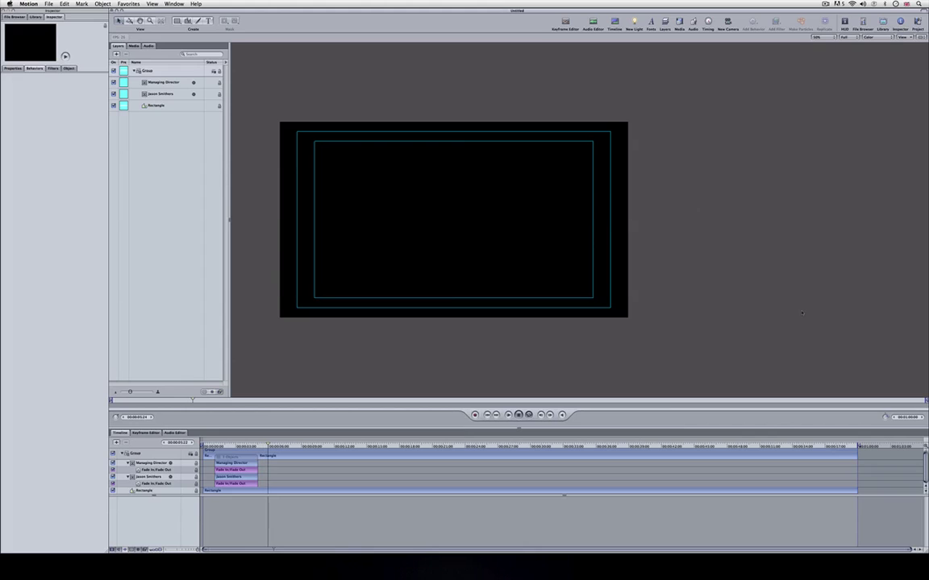
Trim the grey Rectangle layer so it ends at about 6 seconds, after the bar slides out.
{"action": "left_click", "coordinate": [256, 445]}
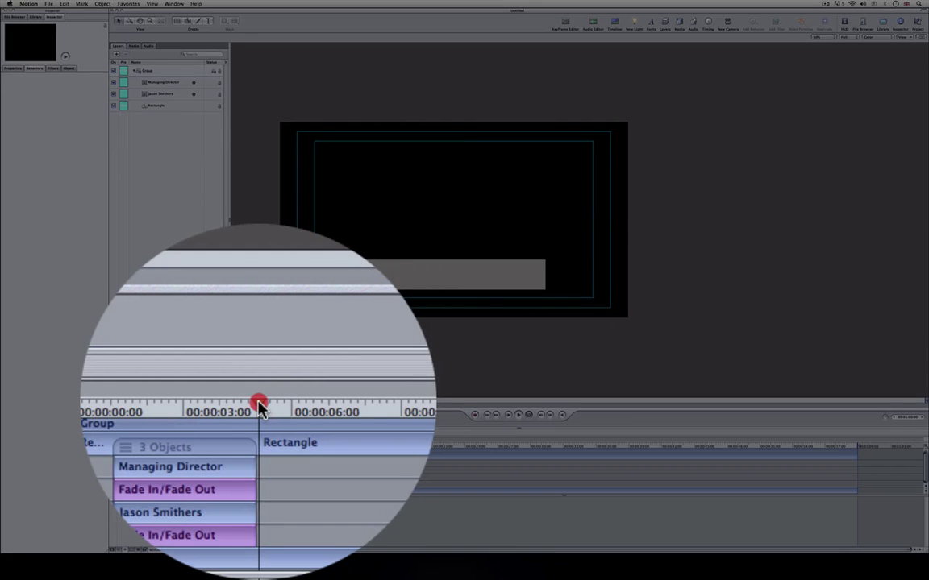
{"action": "left_click_drag", "start_coordinate": [256, 446], "coordinate": [268, 445]}
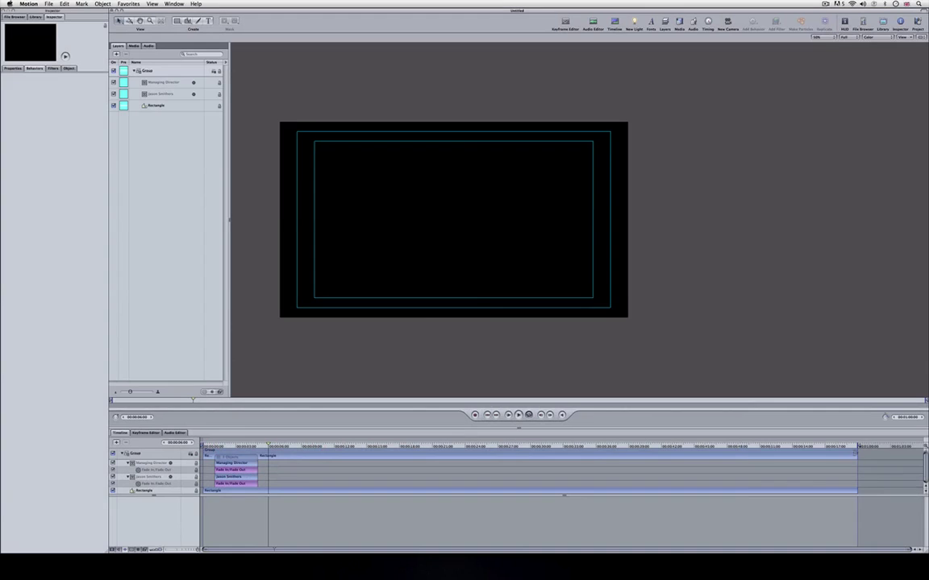
{"action": "left_click_drag", "start_coordinate": [857, 490], "coordinate": [266, 511]}
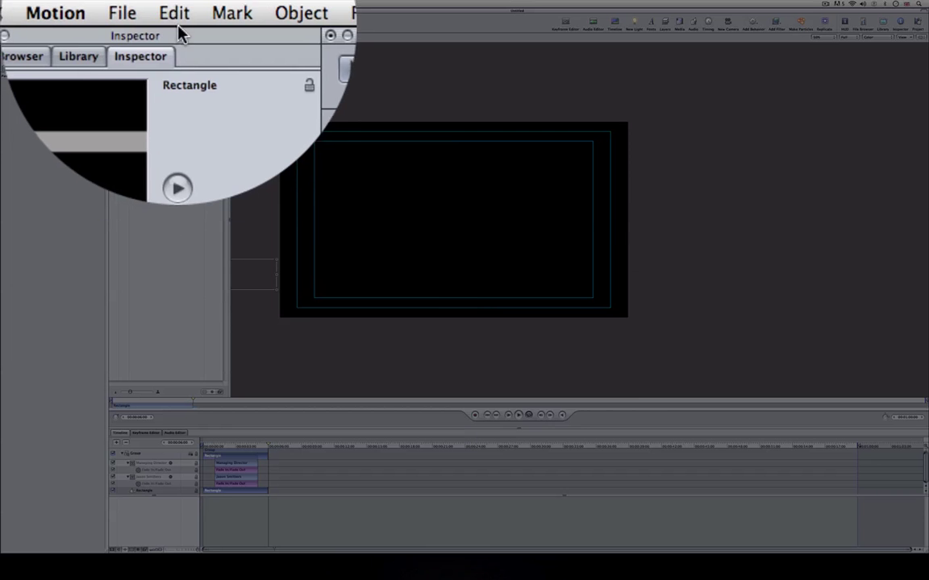
Set the project duration to 6 seconds (00:00:06:00) in Project Properties.
{"action": "left_click", "coordinate": [63, 3]}
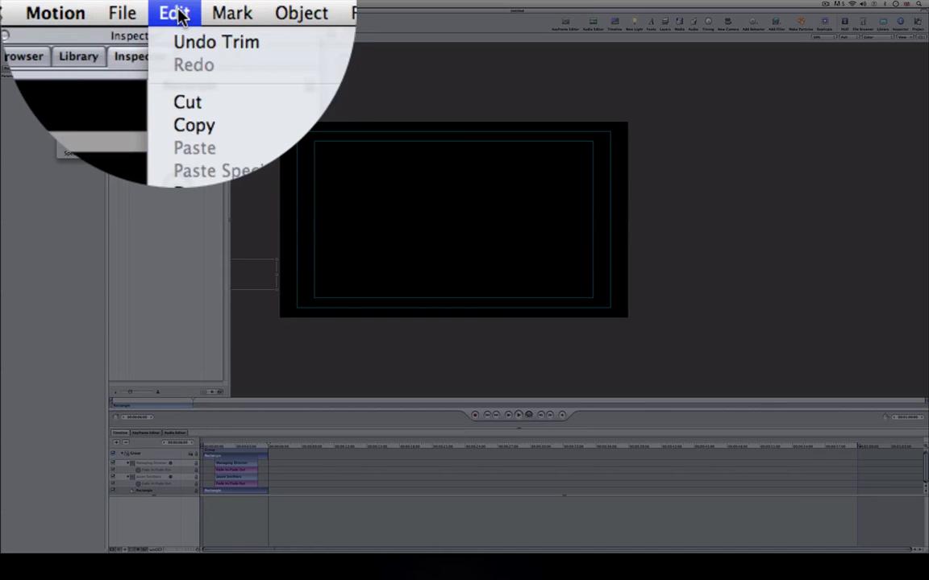
{"action": "left_click", "coordinate": [69, 133]}
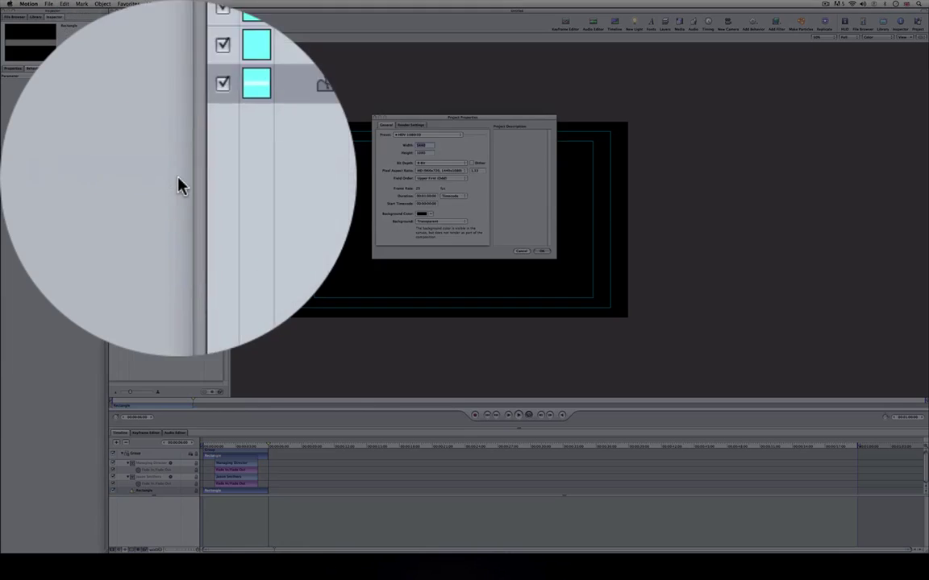
{"action": "left_click", "coordinate": [403, 162]}
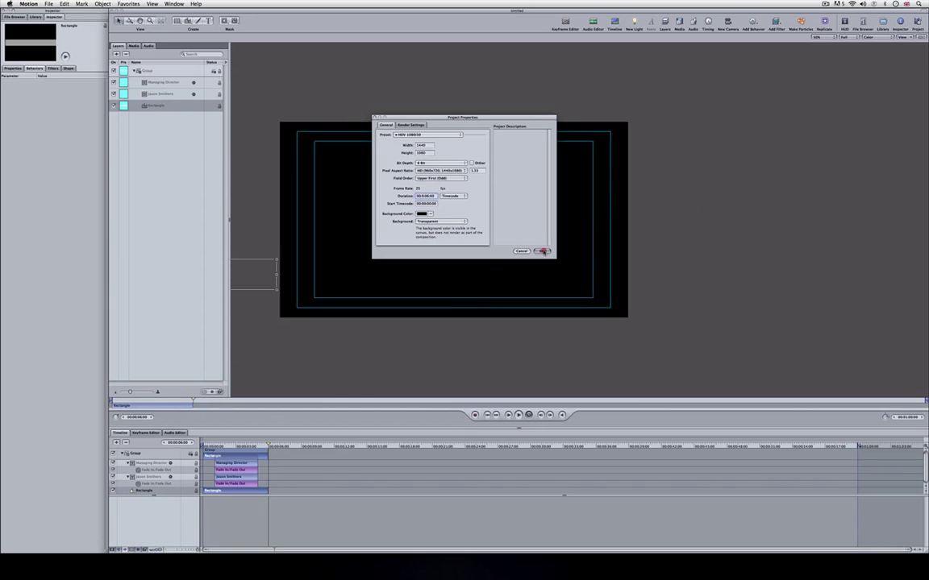
{"action": "left_click", "coordinate": [542, 252]}
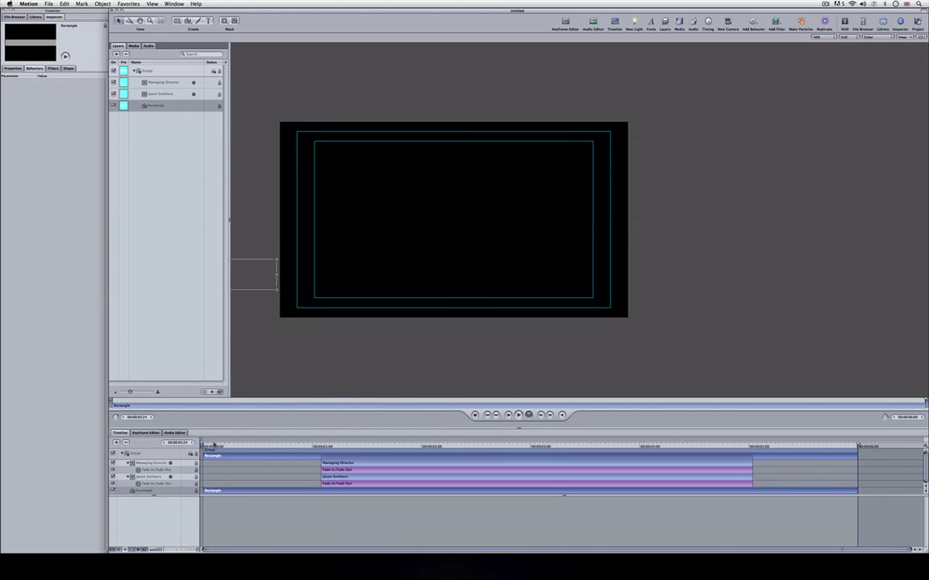
Play the lower-third animation from the start to review it.
{"action": "left_click", "coordinate": [211, 445]}
{"action": "left_click", "coordinate": [767, 332]}
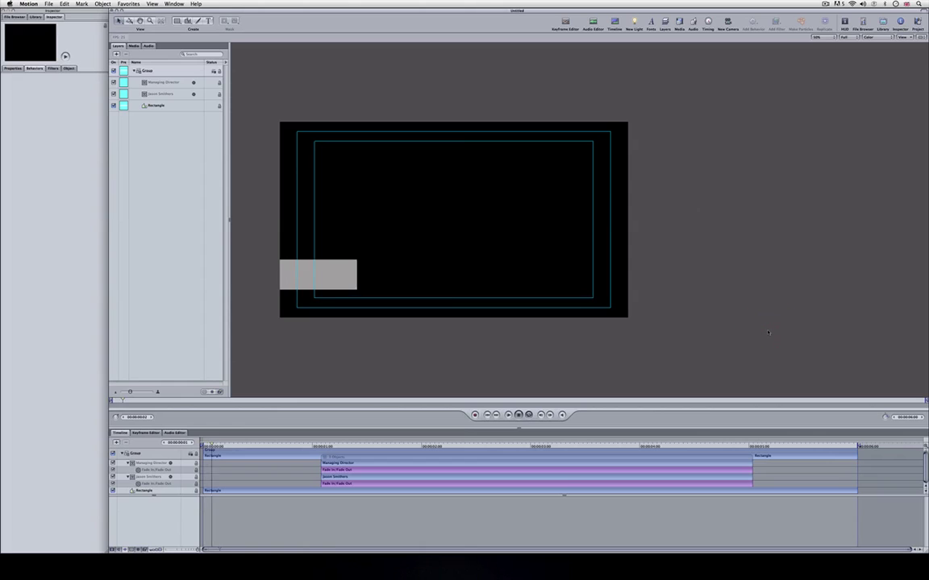
{"action": "key", "text": "space"}
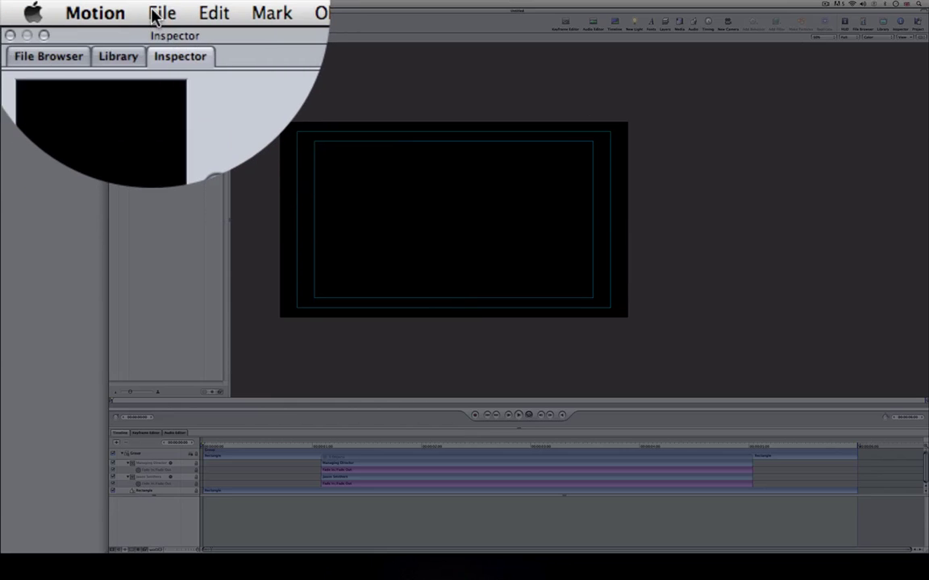
Save the project as template 'Lower Third Basic' in a new theme named 'Lower Third Basics'.
{"action": "left_click", "coordinate": [46, 4]}
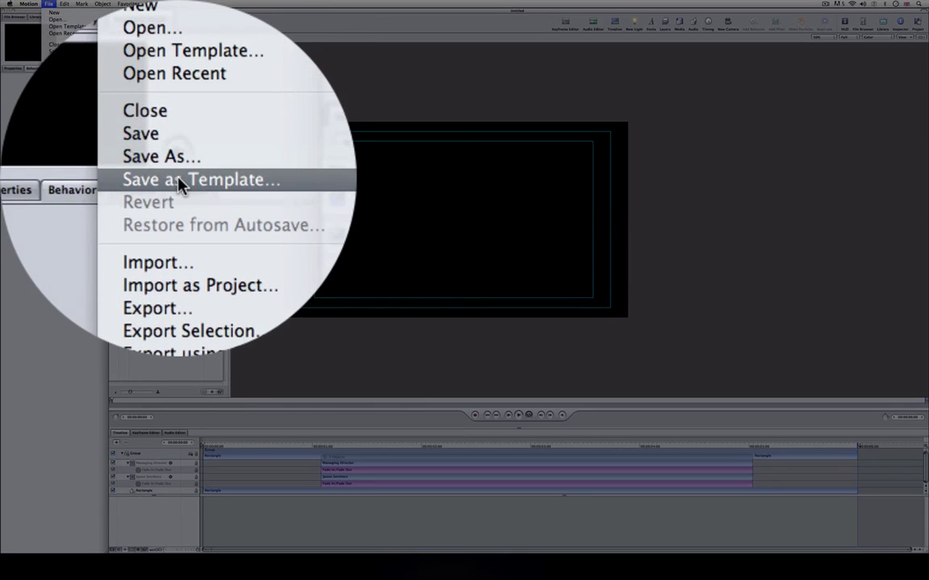
{"action": "left_click", "coordinate": [179, 184]}
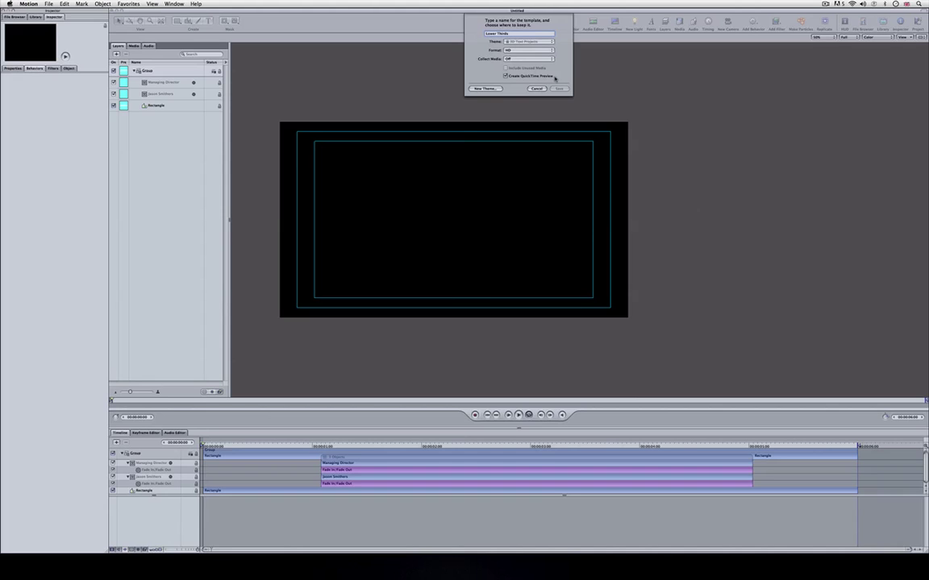
{"action": "left_click", "coordinate": [486, 88]}
{"action": "type", "text": "Lower Third Bas"}
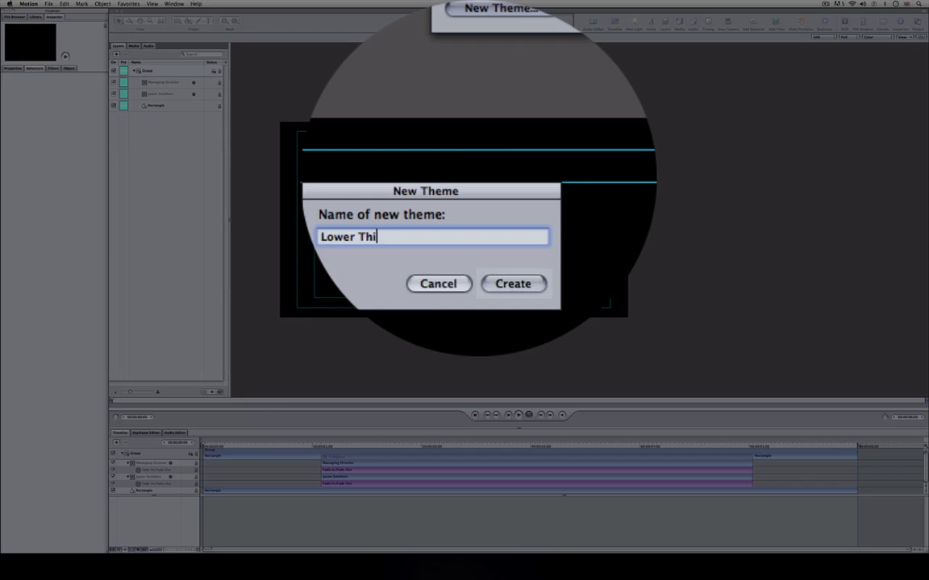
{"action": "type", "text": "ics"}
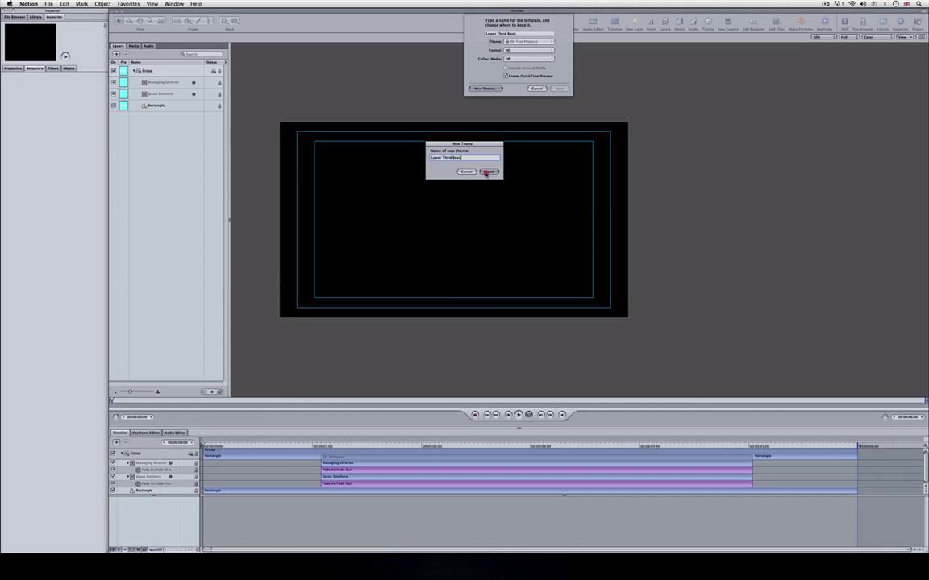
{"action": "left_click", "coordinate": [486, 174]}
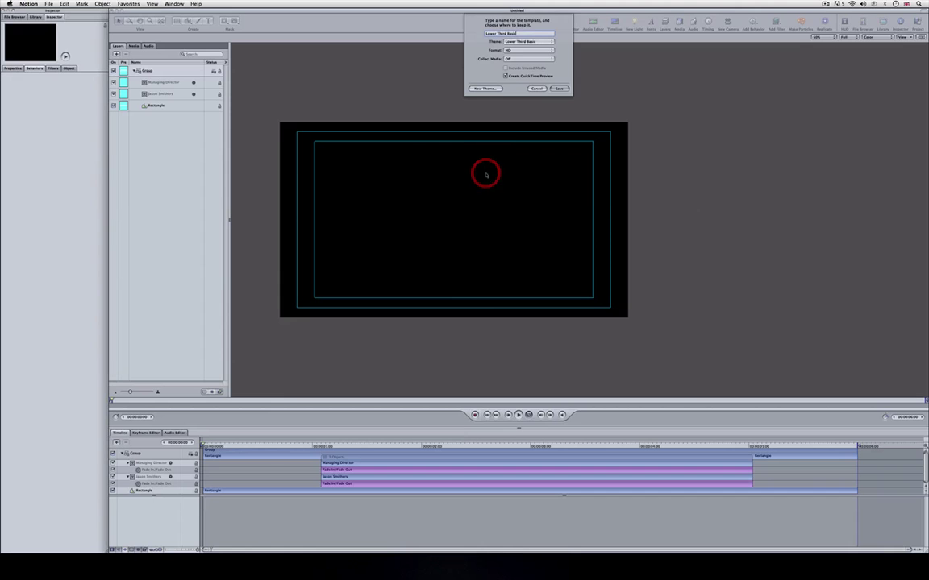
{"action": "left_click", "coordinate": [555, 88]}
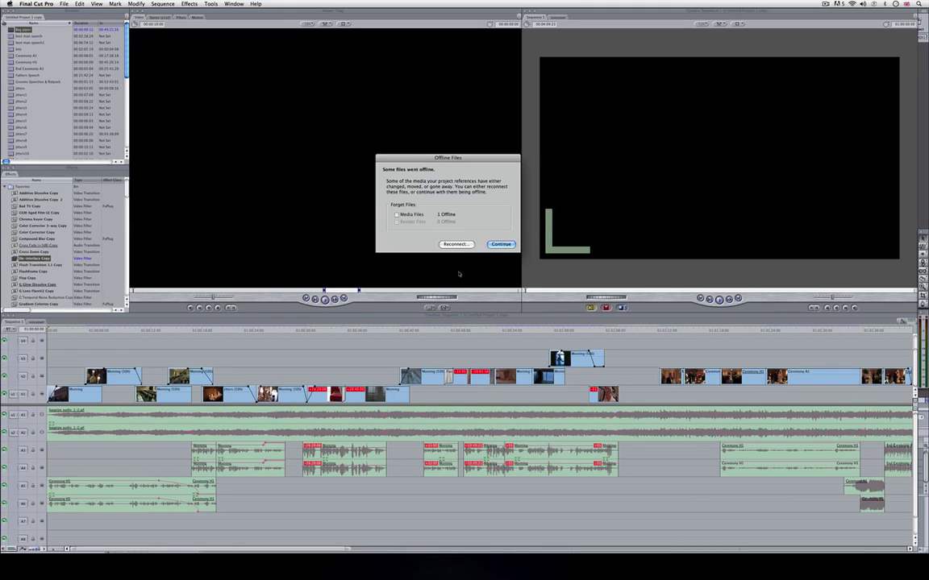
Dismiss the offline-files alert and load the Lower Third Basic.HD master template into the Viewer.
{"action": "left_click", "coordinate": [500, 244]}
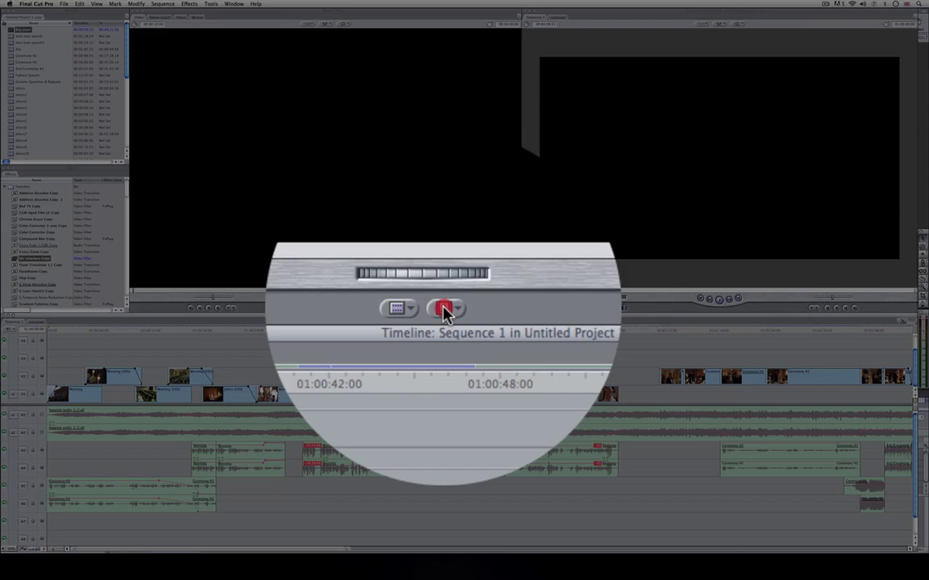
{"action": "left_click", "coordinate": [443, 310]}
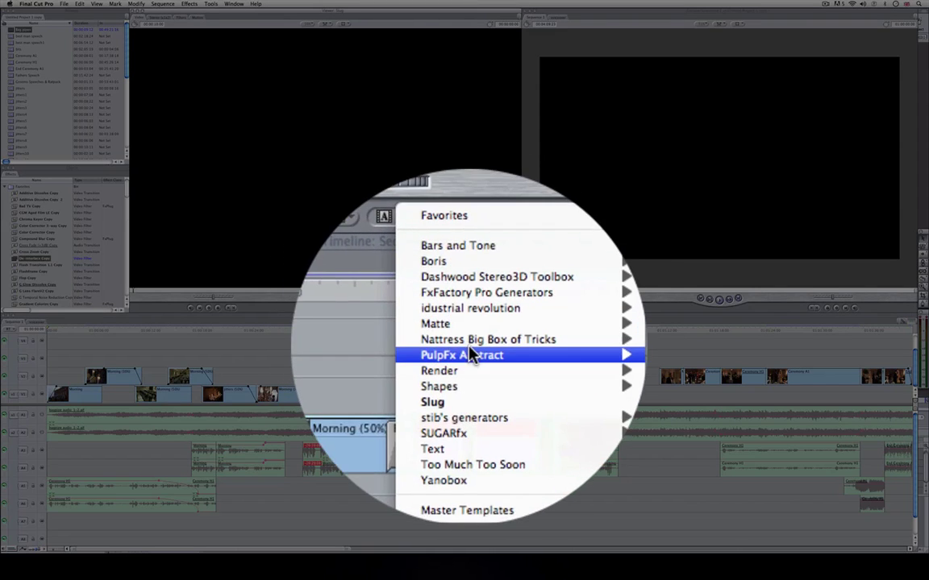
{"action": "mouse_move", "coordinate": [481, 400]}
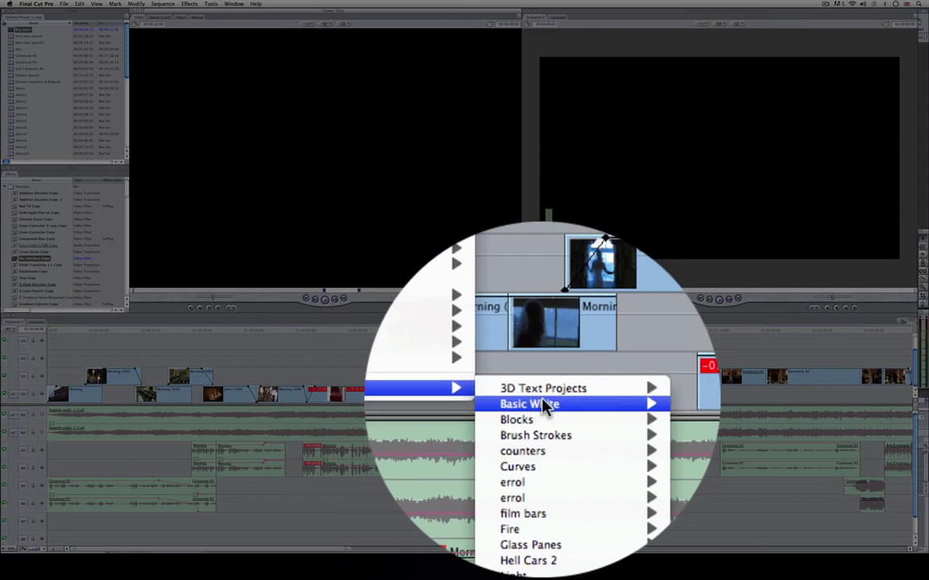
{"action": "left_click", "coordinate": [547, 406]}
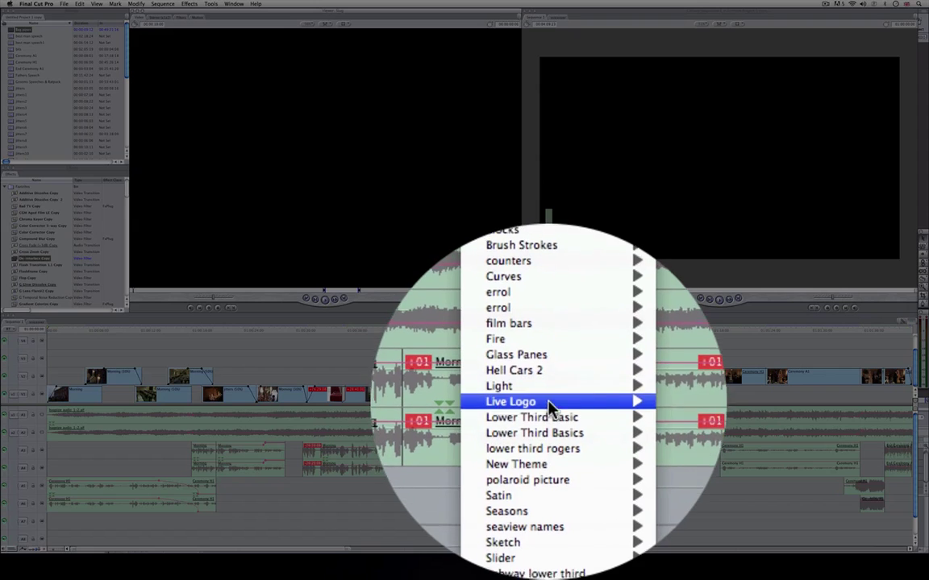
{"action": "mouse_move", "coordinate": [548, 415]}
{"action": "left_click", "coordinate": [598, 406]}
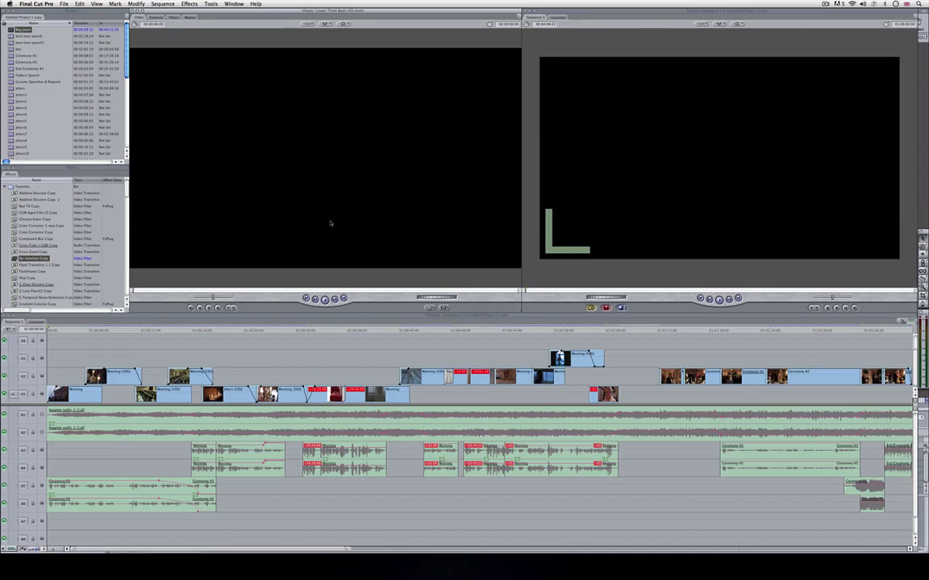
Place the lower-third template on track V3 above the footage and play it back.
{"action": "left_click_drag", "start_coordinate": [331, 223], "coordinate": [317, 362]}
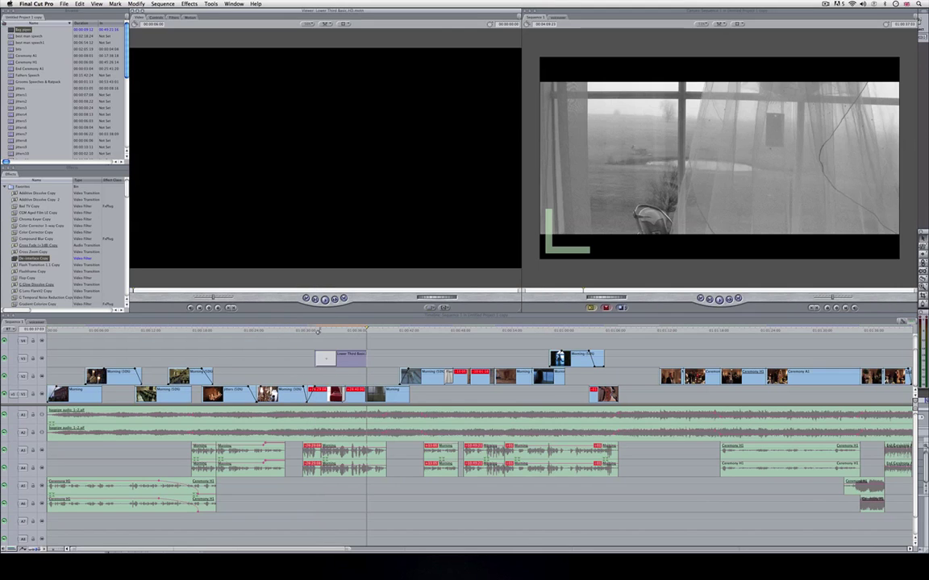
{"action": "left_click", "coordinate": [318, 330]}
{"action": "key", "text": "space"}
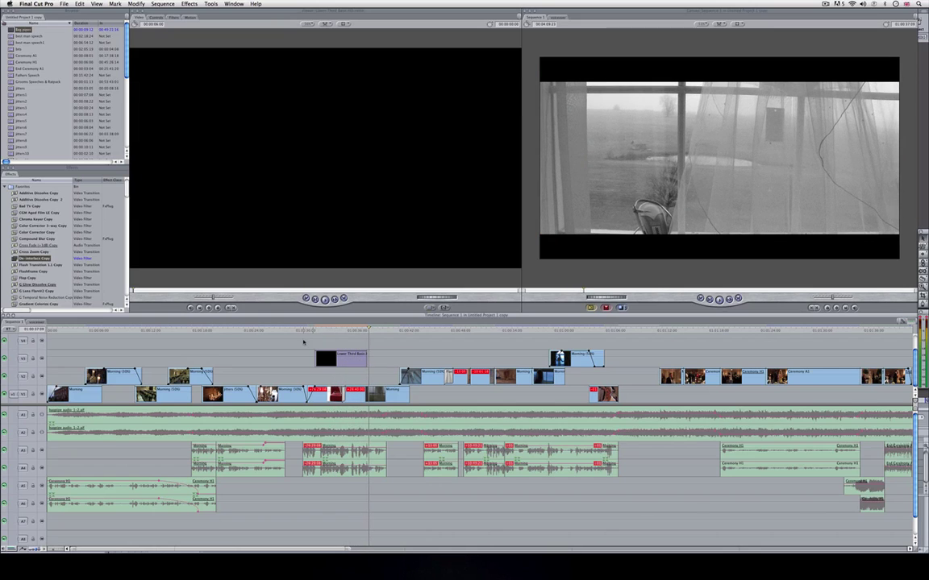
Delete the Lower Third Basic clip from the V3 track.
{"action": "left_click", "coordinate": [339, 357]}
{"action": "key", "text": "Delete"}
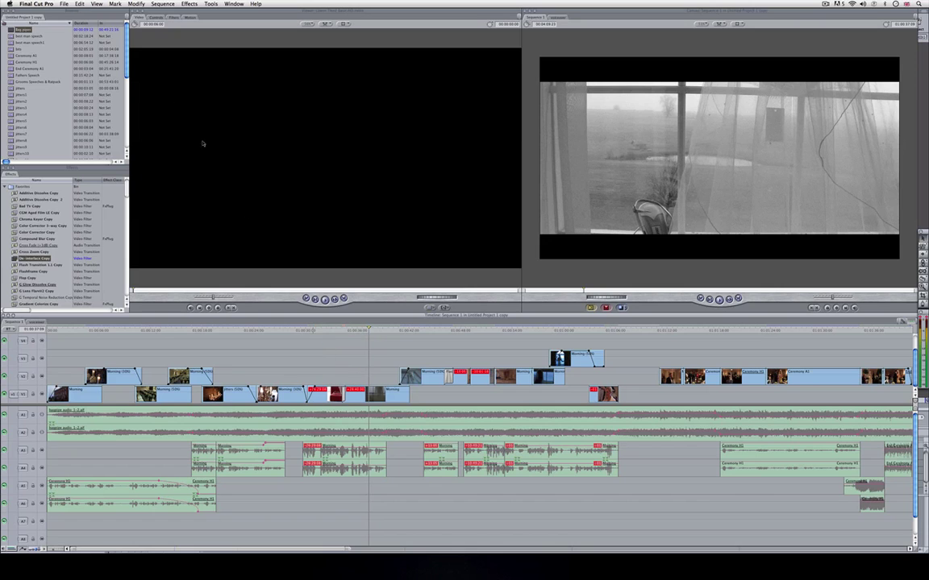
{"action": "left_click", "coordinate": [51, 5]}
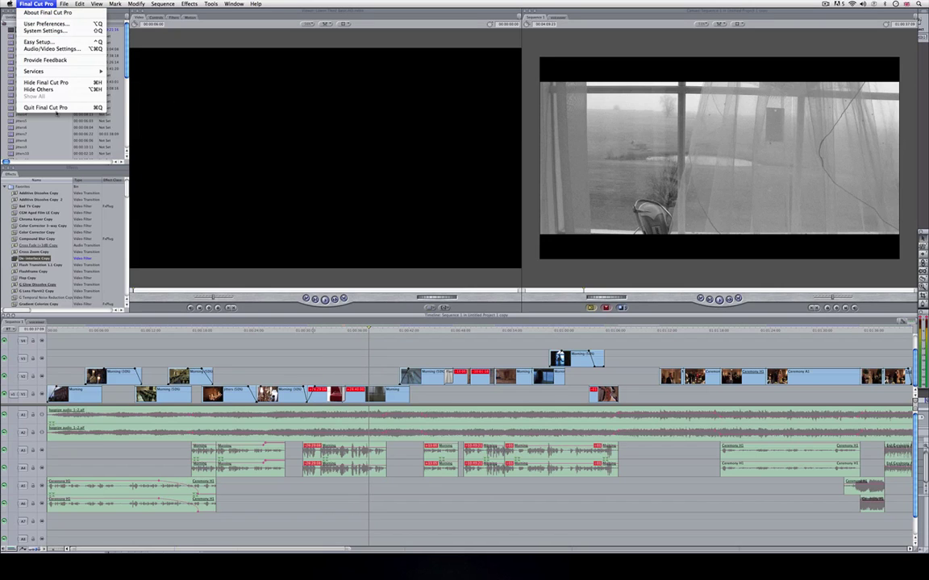